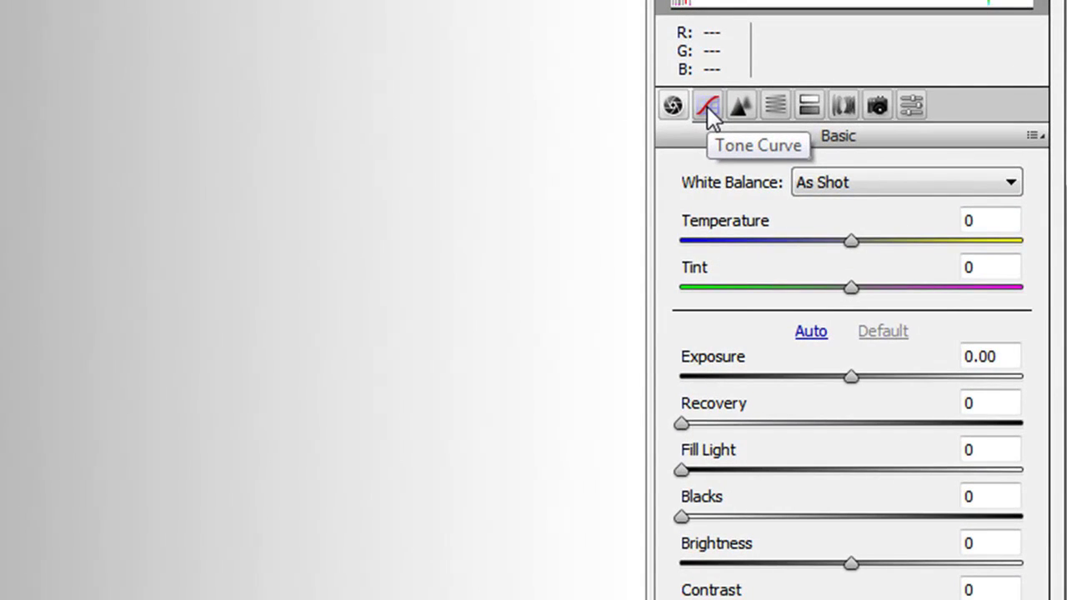
- Open the Tone Curve adjustments and compare the Parametric and Point curve modes, returning to Parametric
left_click(707, 109)
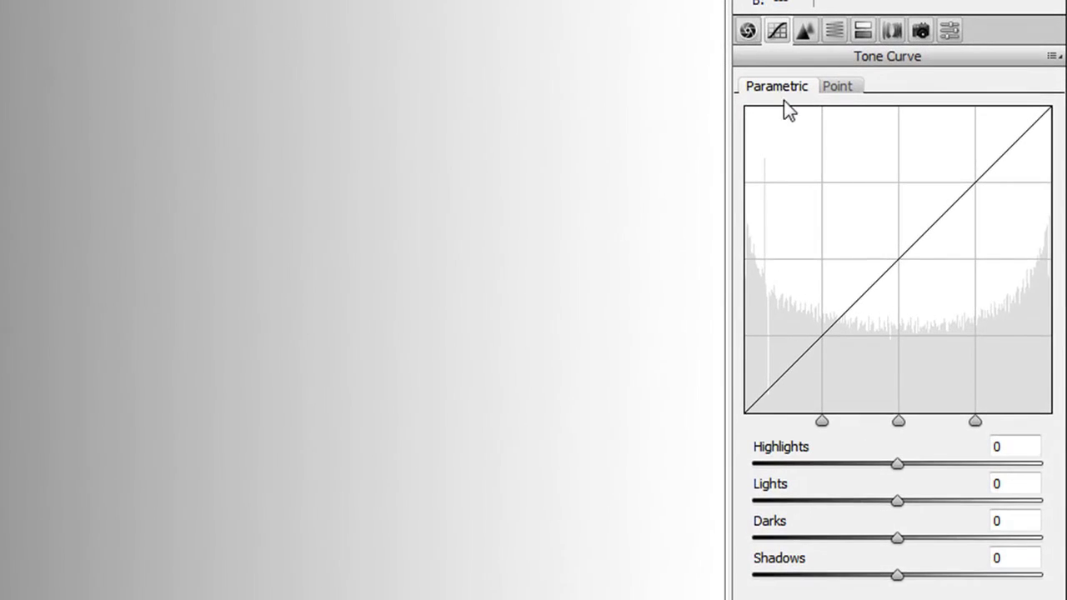
left_click(841, 85)
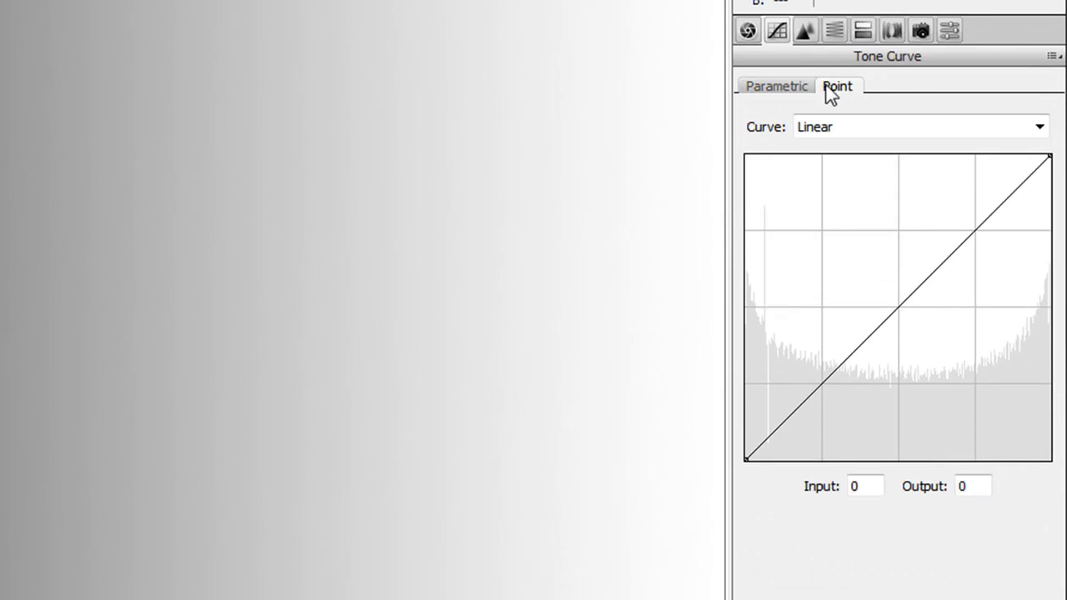
left_click(790, 92)
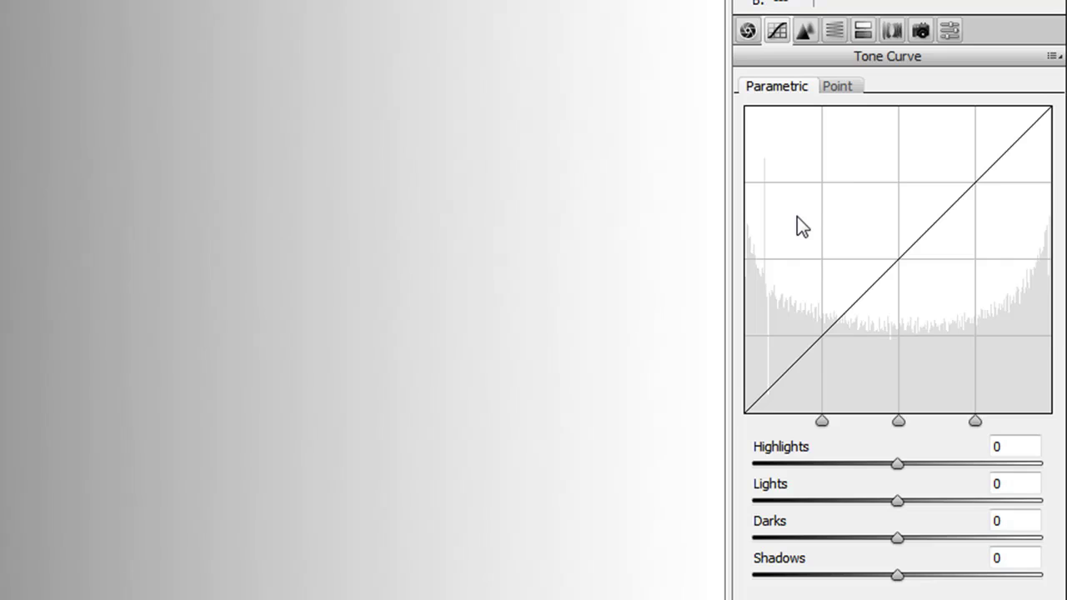
left_click(854, 88)
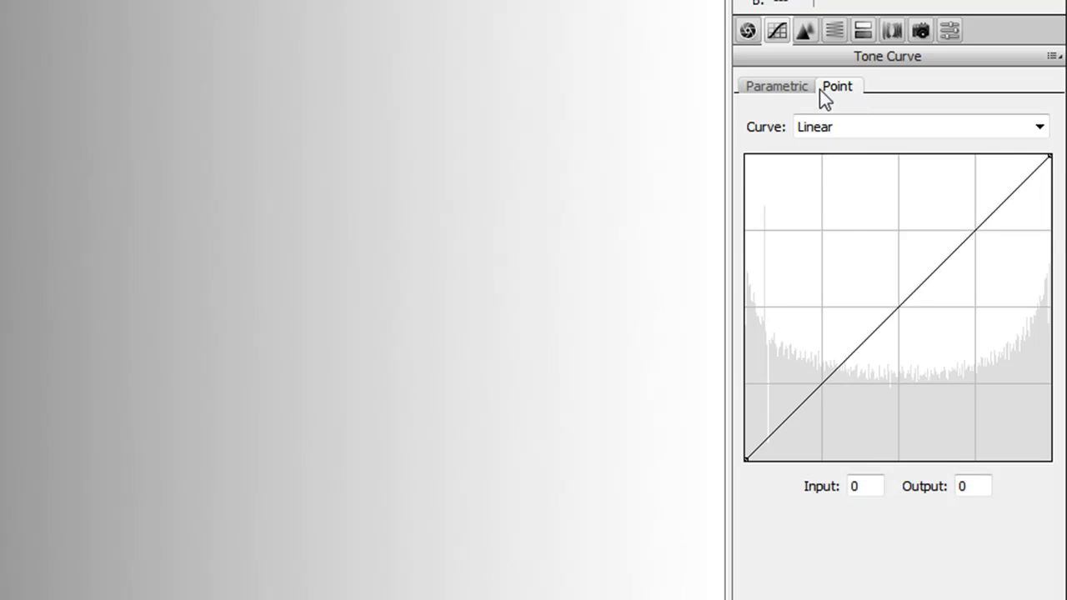
left_click(792, 87)
left_click(844, 86)
left_click(788, 86)
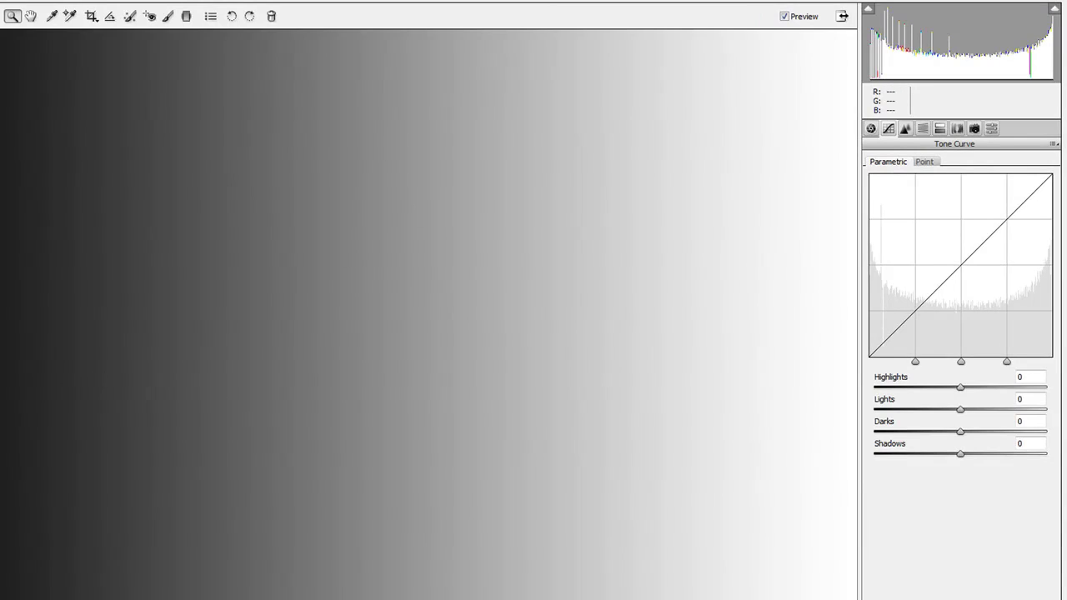
- Try the parametric curve's Highlights at +64, +99 and -100 on the gradient, and reset the value to 0
left_click(88, 593)
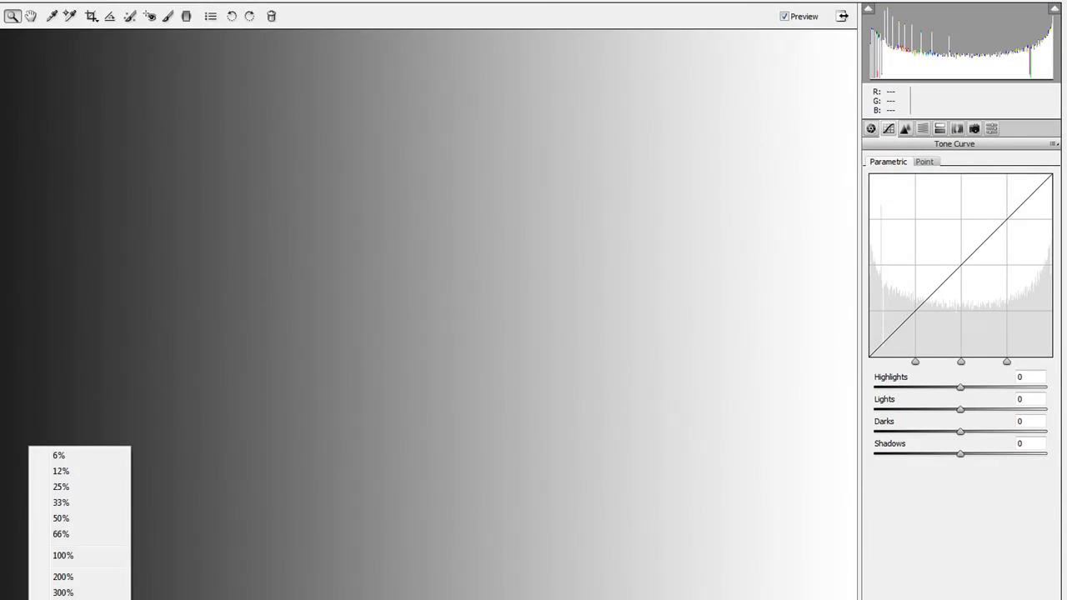
left_click(75, 556)
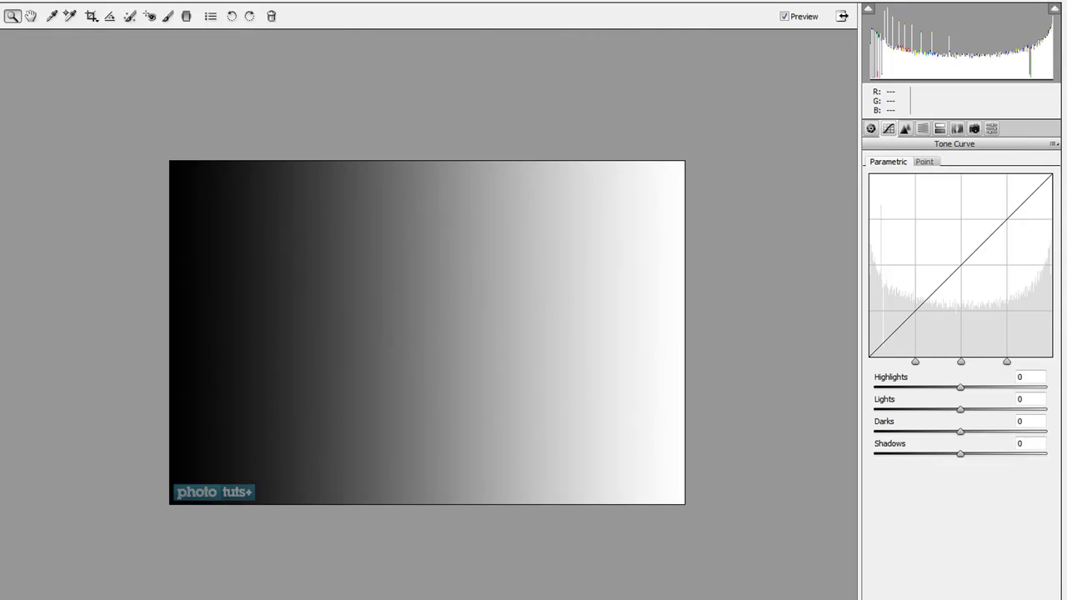
left_click(408, 297)
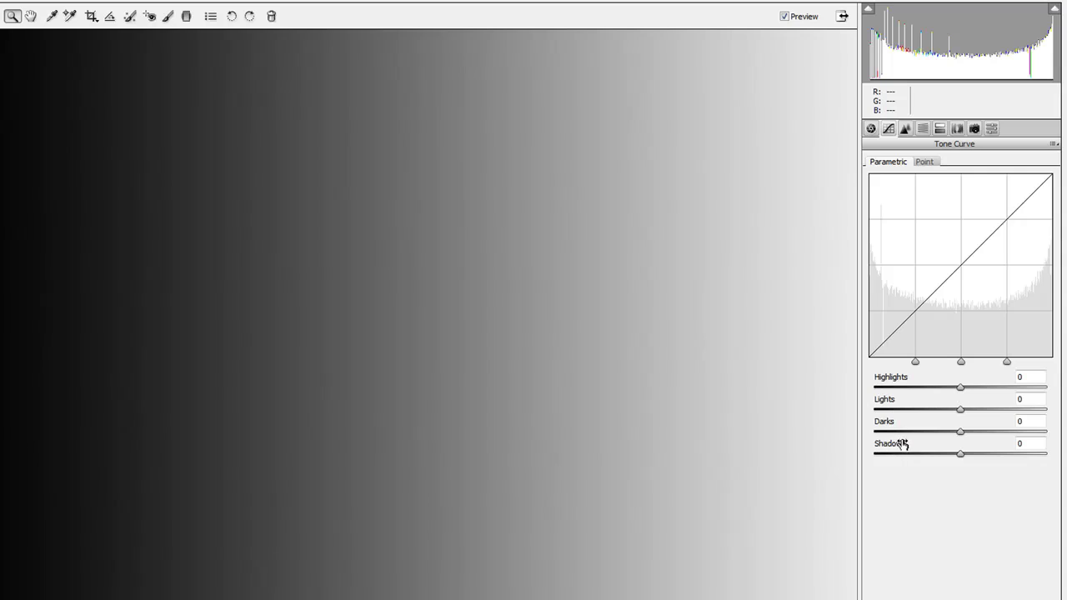
left_click(964, 392)
left_click_drag(964, 395, 1021, 400)
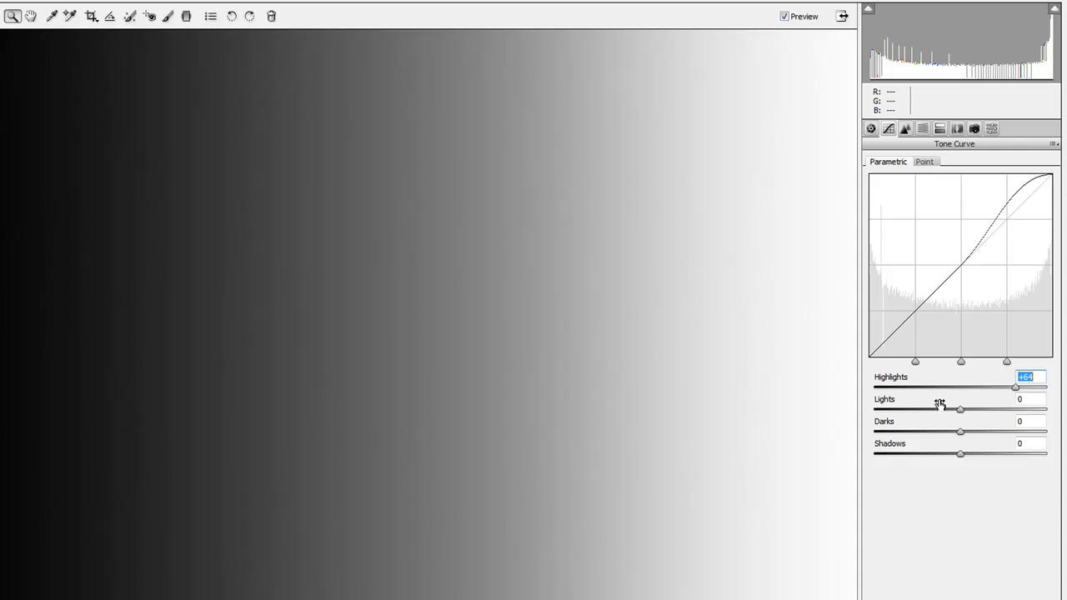
left_click(1024, 387)
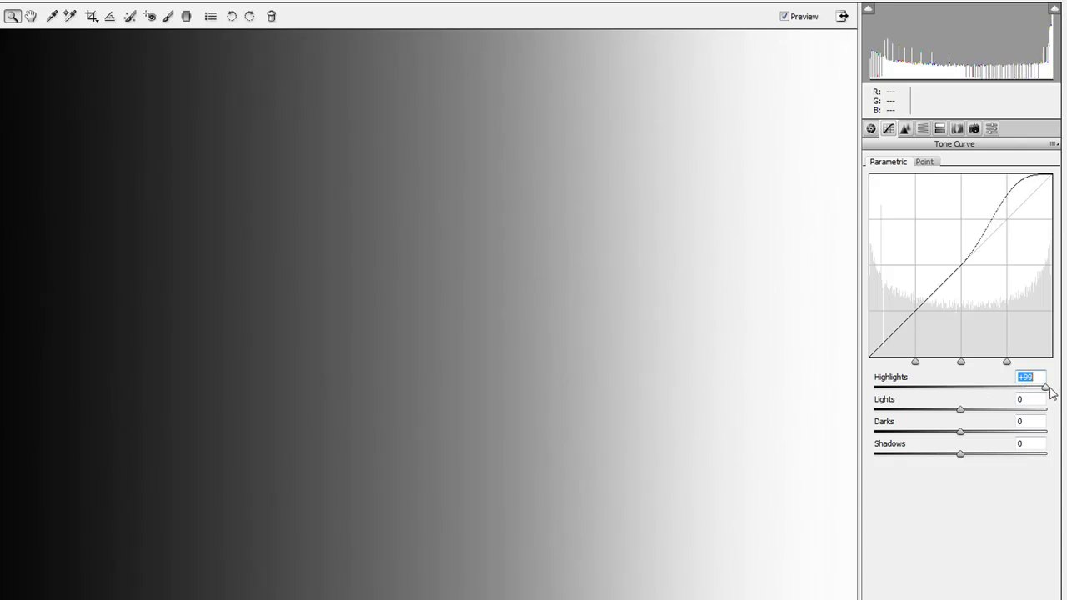
left_click_drag(1024, 388, 874, 396)
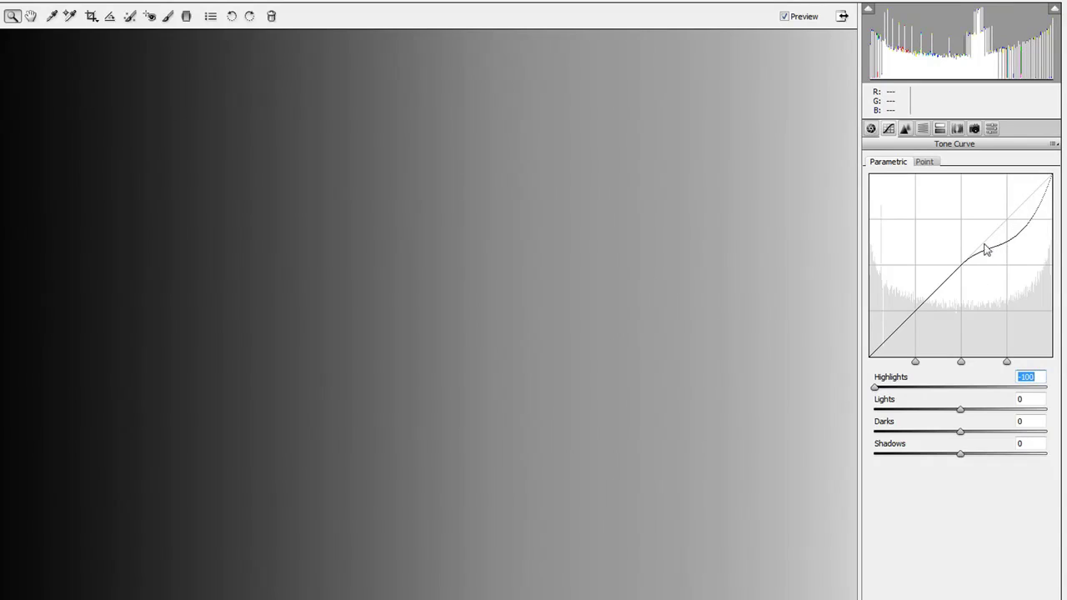
double_click(876, 389)
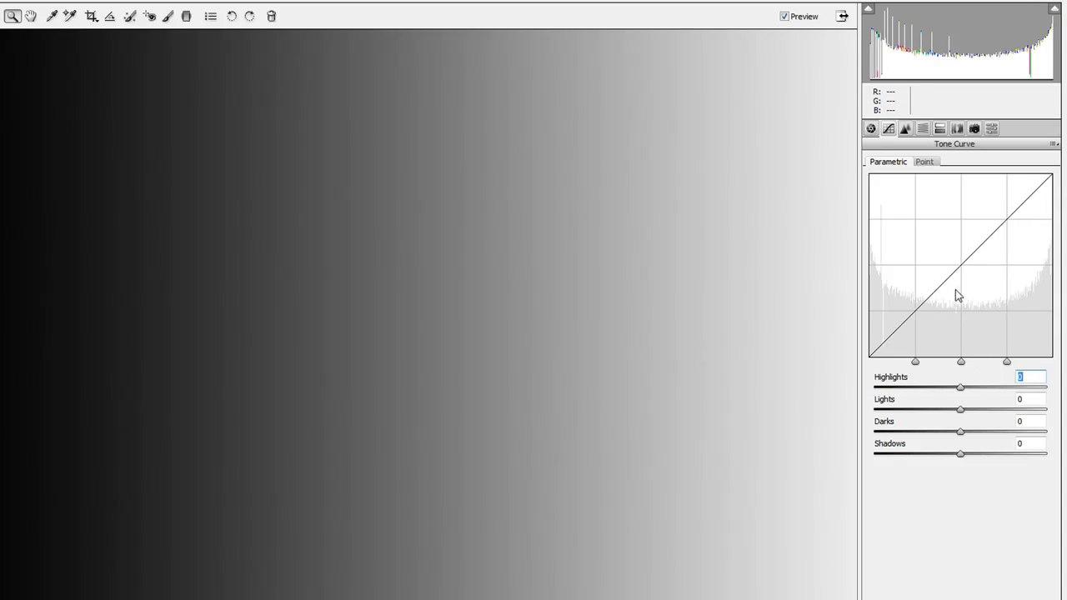
- Try the parametric curve's Lights at -33 and +100, and reset the value to 0
left_click_drag(962, 411, 932, 412)
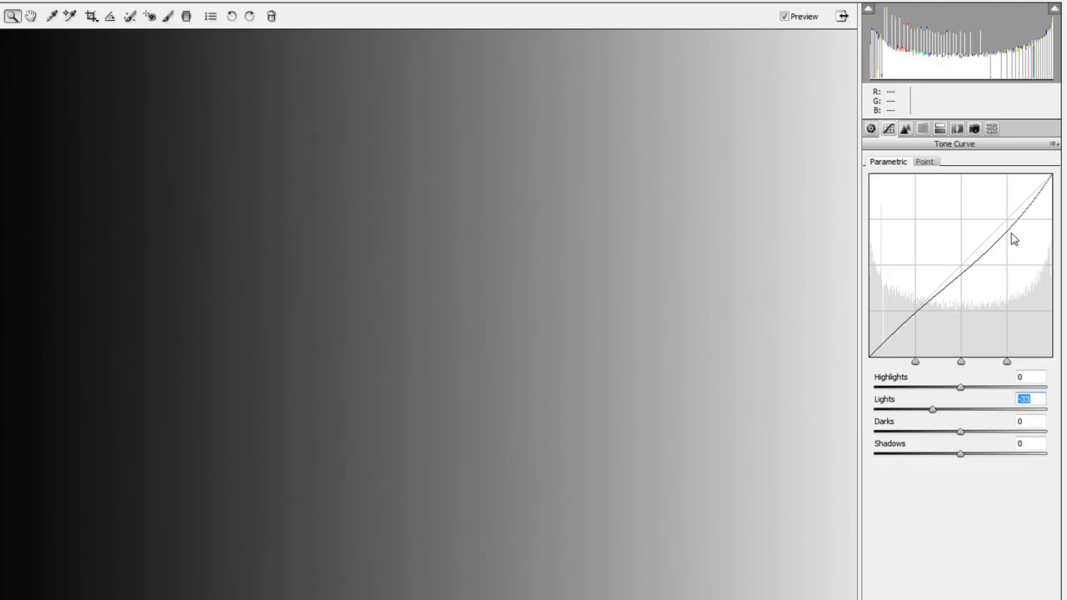
left_click_drag(929, 415, 1052, 423)
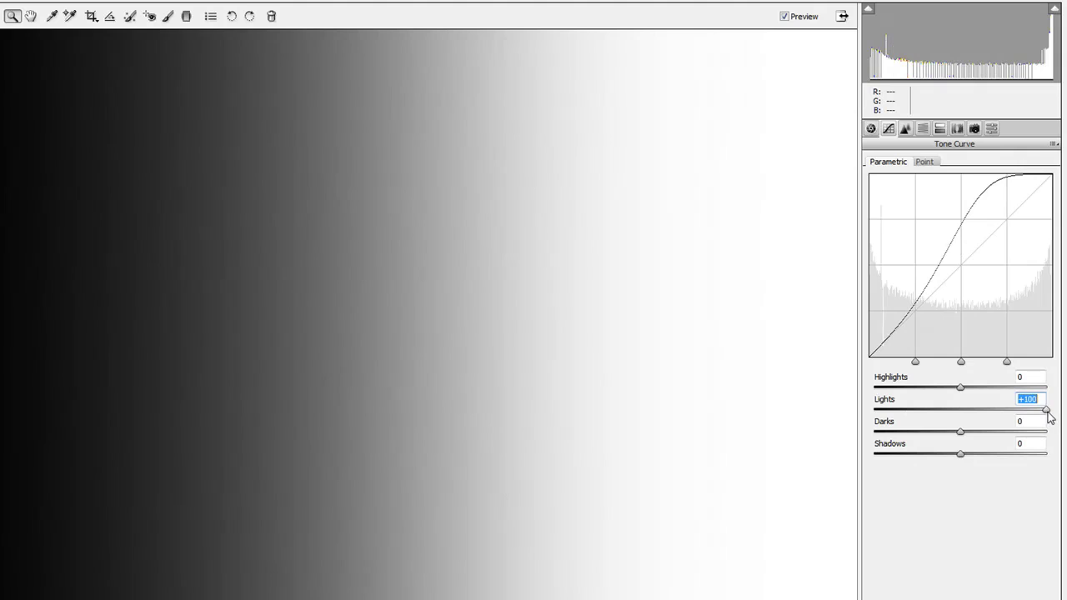
double_click(1045, 410)
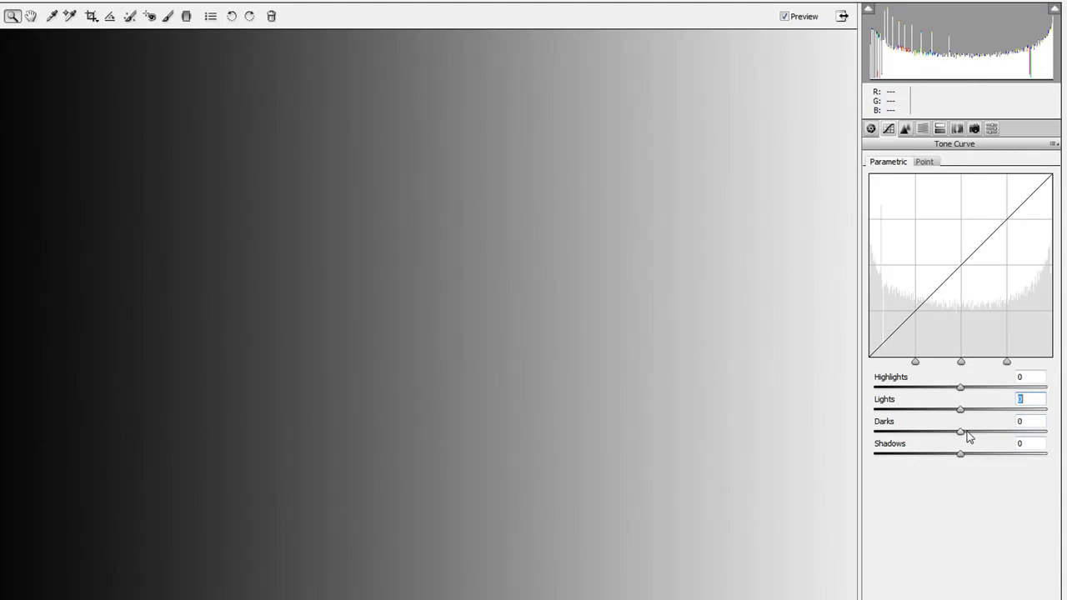
- Try the parametric curve's Shadows at -100 and +100, and reset the value to 0
left_click_drag(962, 434, 985, 439)
left_click_drag(1001, 448, 870, 467)
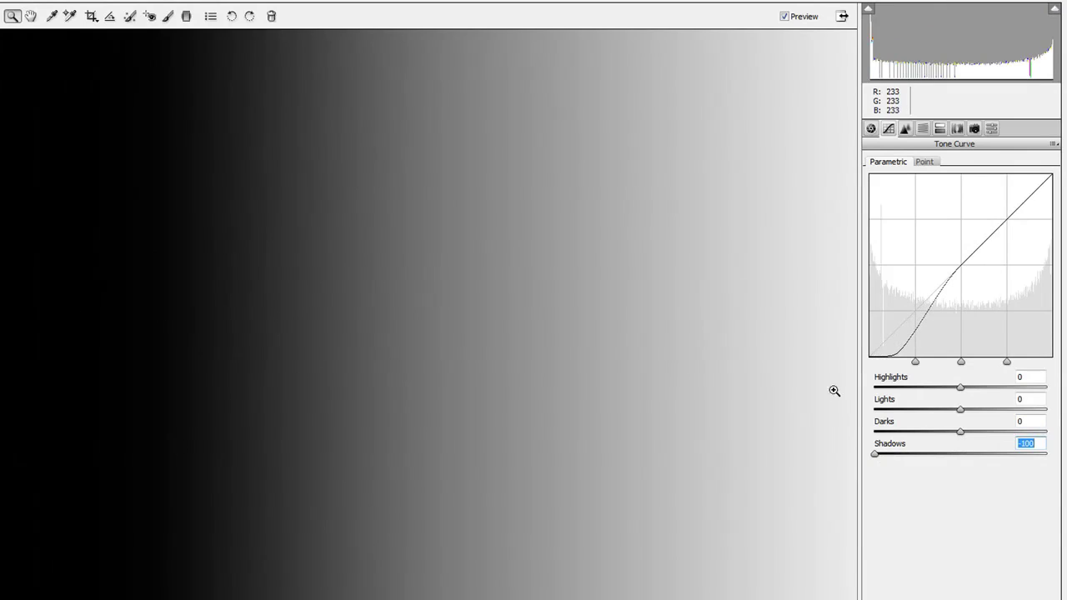
left_click_drag(880, 456, 1047, 454)
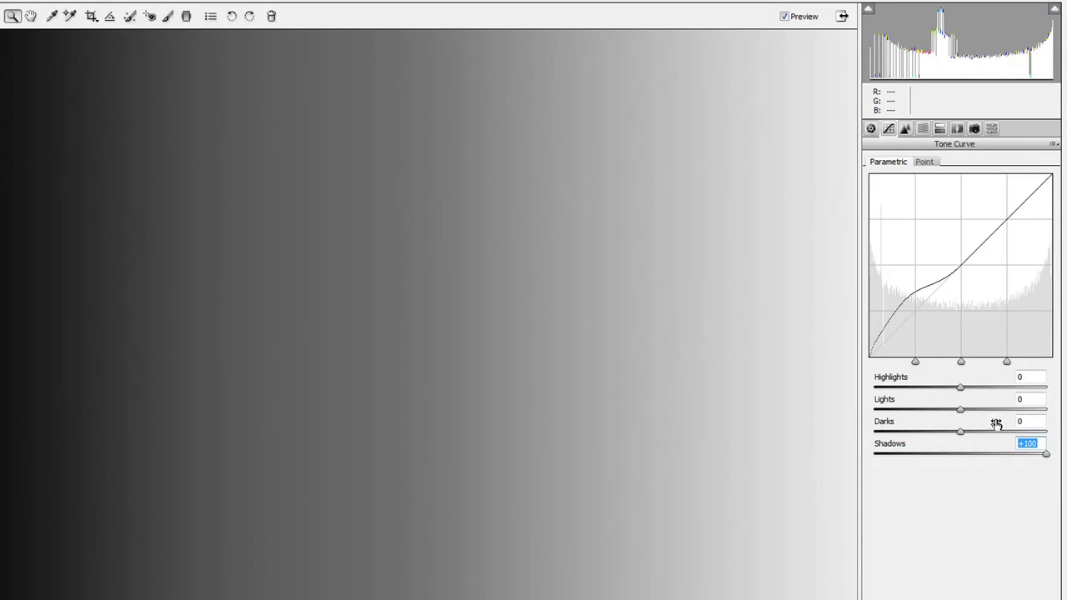
double_click(1046, 452)
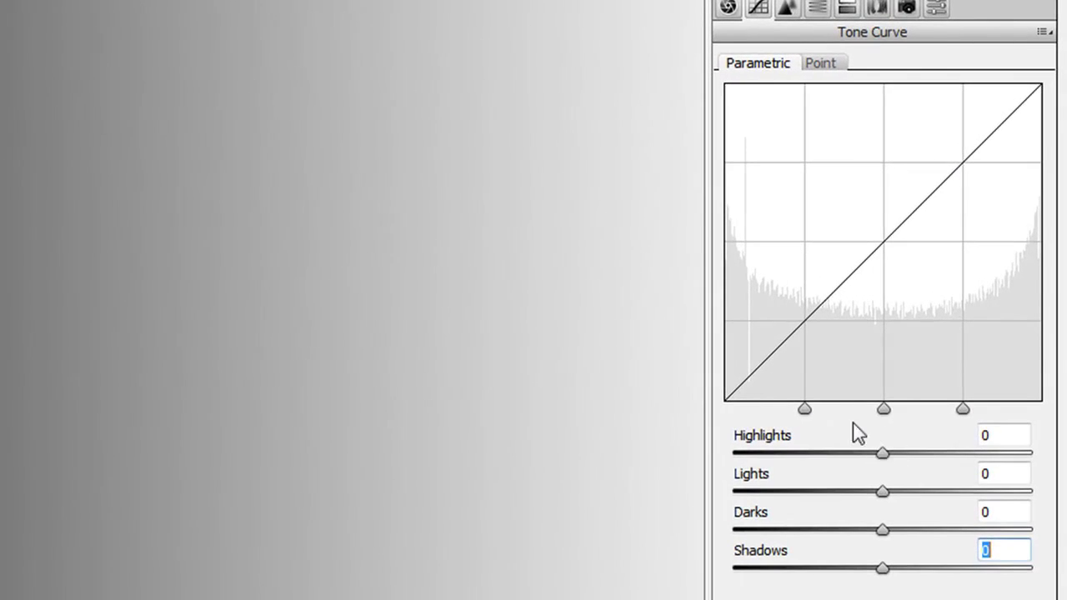
- Try Highlights at +57 and +43 with the middle and highlight region dividers shifted toward the bright end, and reset both dividers
mouse_move(803, 412)
left_click_drag(882, 453, 965, 455)
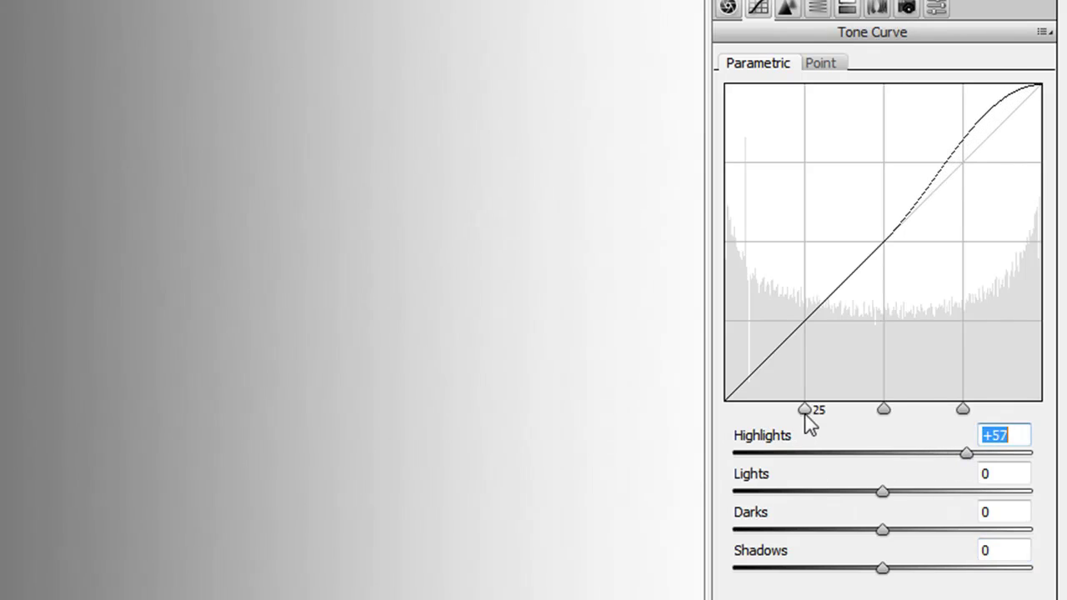
left_click_drag(977, 410, 1042, 419)
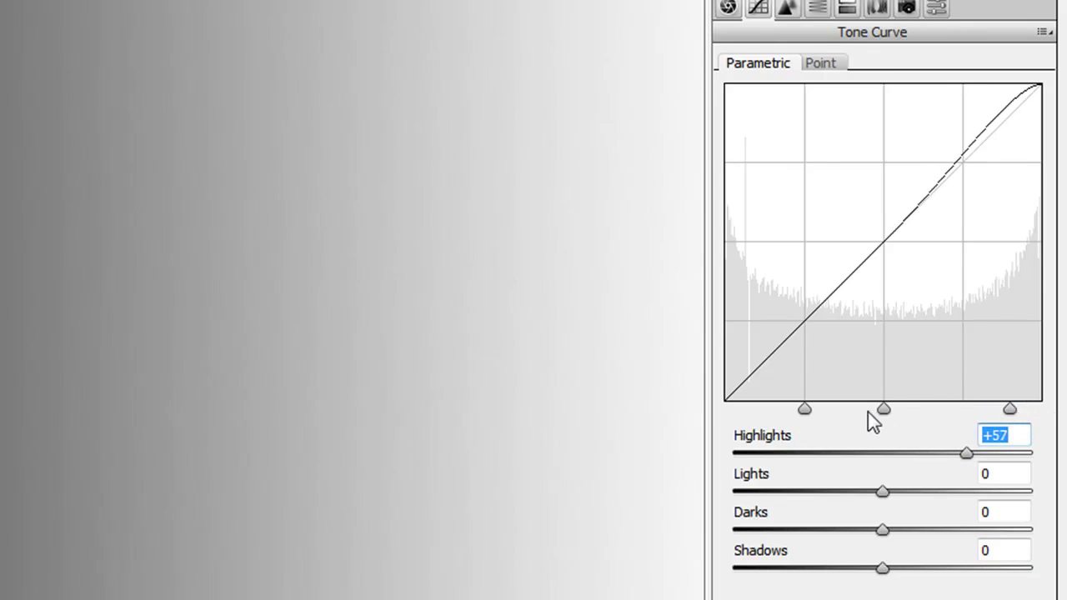
left_click_drag(896, 416, 967, 422)
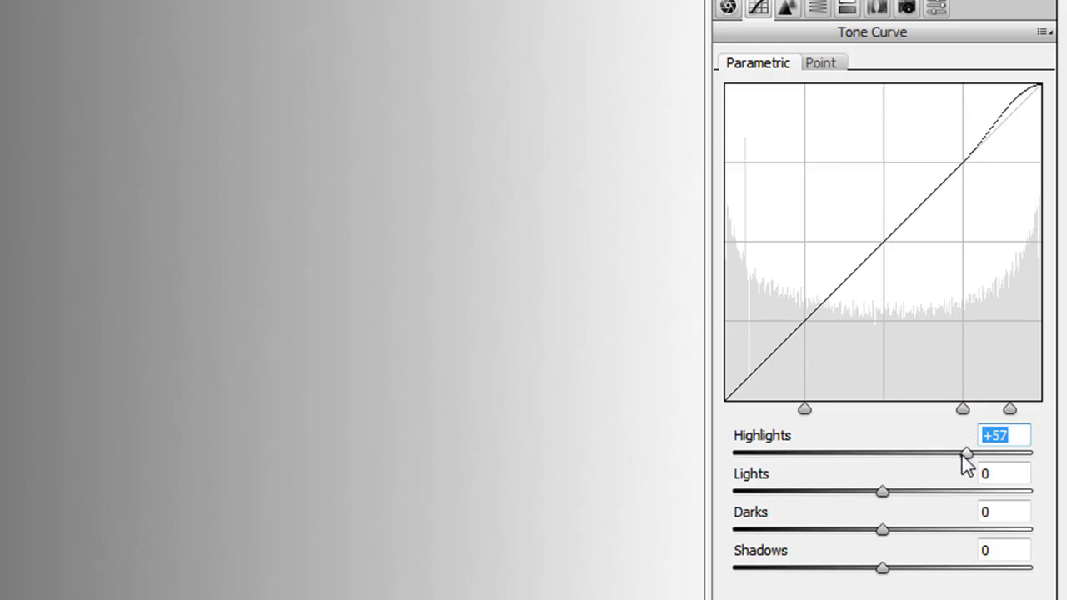
mouse_move(956, 458)
left_mouse_down()
mouse_move(997, 450)
mouse_move(851, 456)
mouse_move(951, 455)
left_mouse_up()
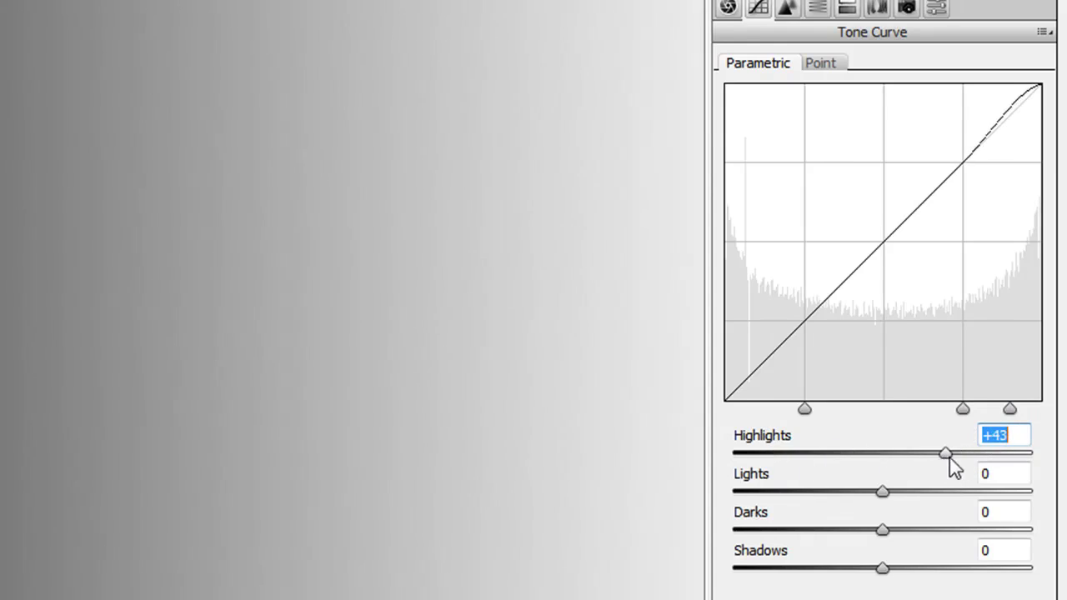
double_click(963, 408)
double_click(1011, 410)
- Shift the three tonal region dividers toward the dark end while setting Shadows to +13 and Darks to +30, finally -29
left_click_drag(807, 415, 755, 422)
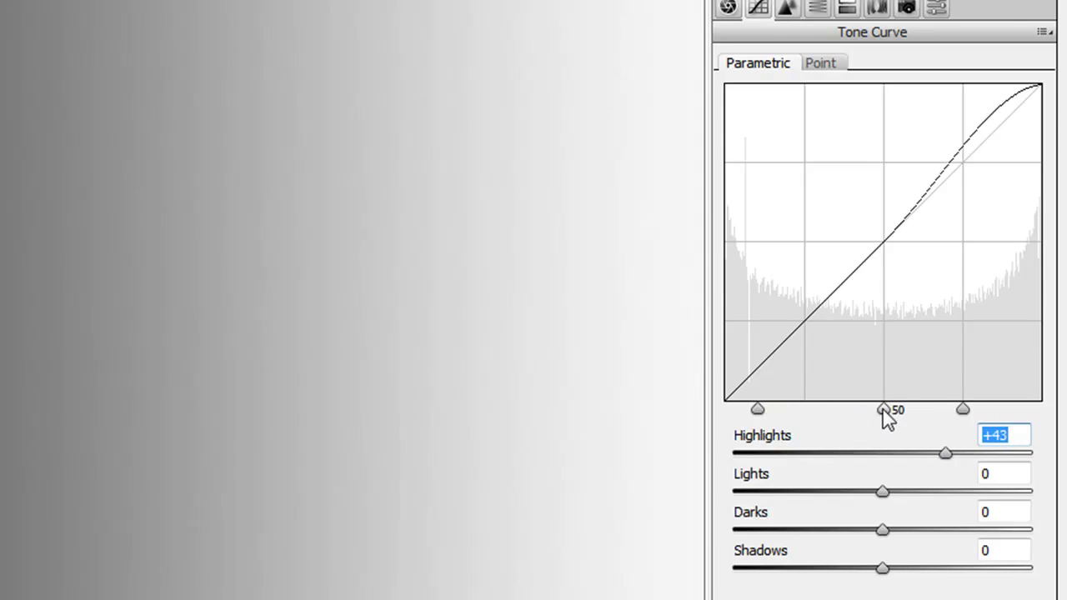
left_click_drag(883, 409, 887, 409)
left_click_drag(881, 570, 928, 530)
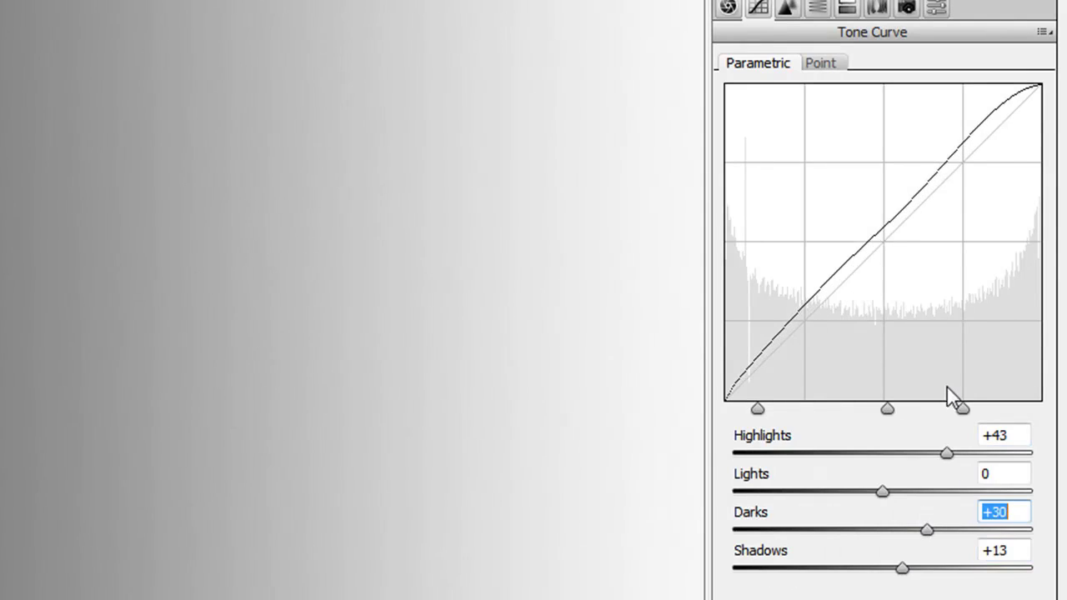
left_click_drag(886, 409, 845, 410)
left_click_drag(965, 415, 886, 415)
left_click_drag(922, 530, 839, 505)
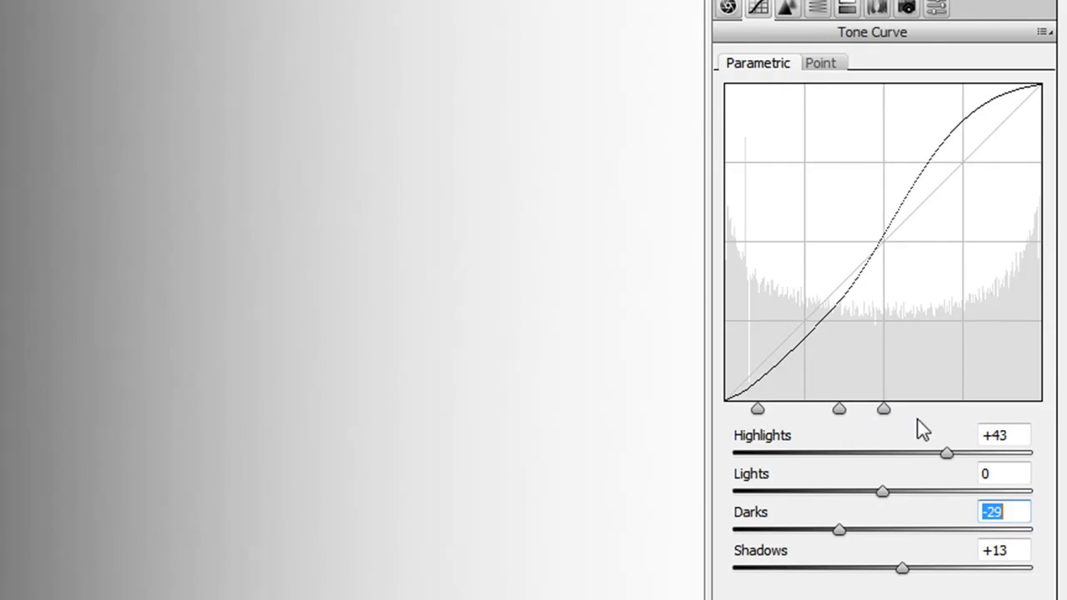
- Reset Highlights, Darks and Shadows to 0 and return the middle and shadow region dividers to their defaults
left_click(885, 493)
left_click(946, 452)
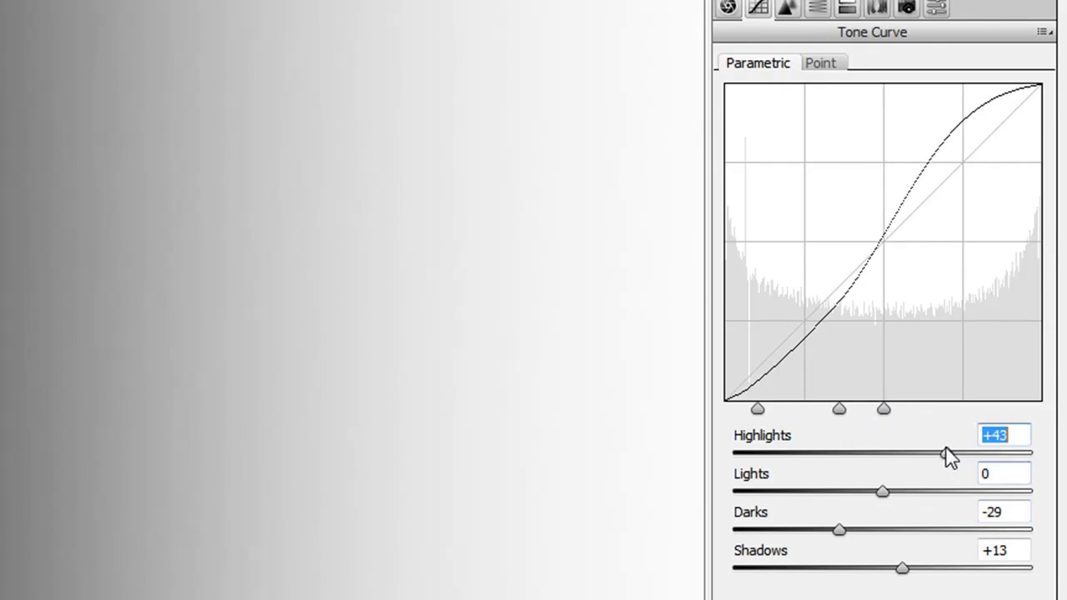
double_click(947, 454)
left_click(836, 531)
left_click_drag(849, 530, 842, 529)
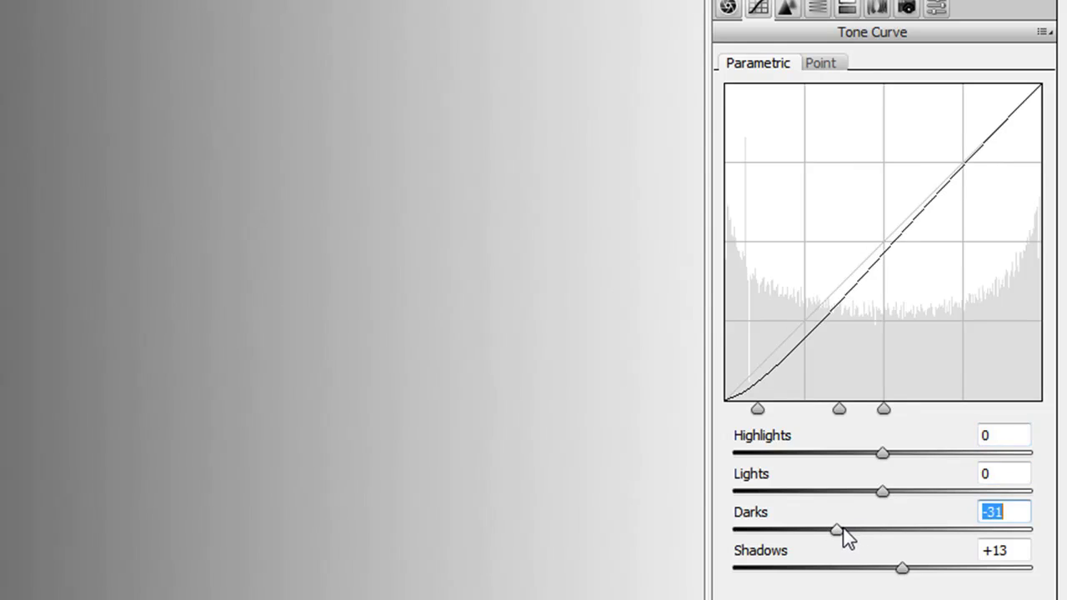
double_click(837, 530)
double_click(902, 569)
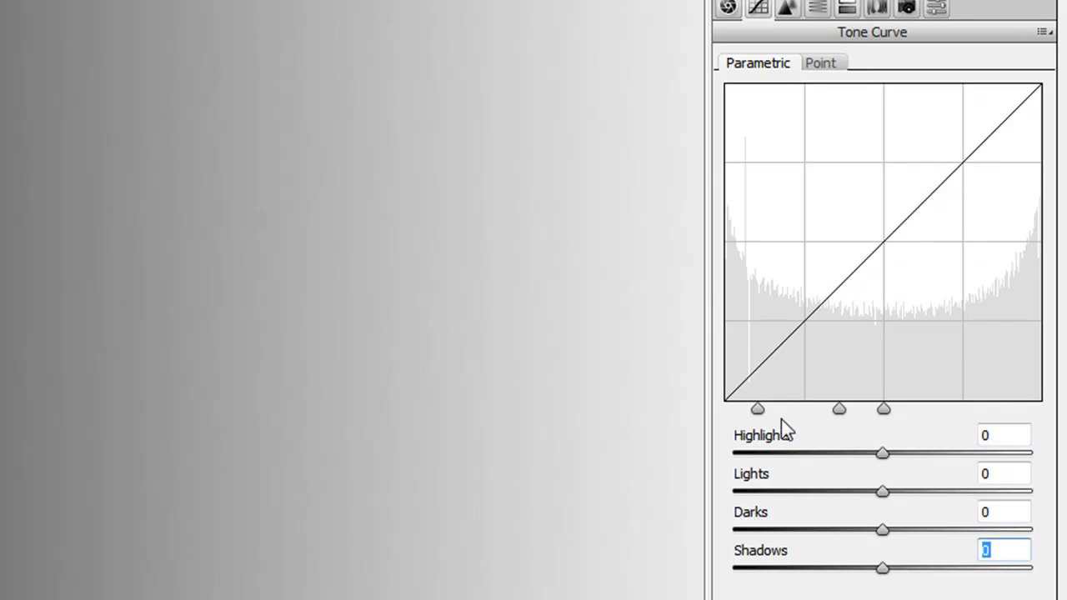
double_click(841, 408)
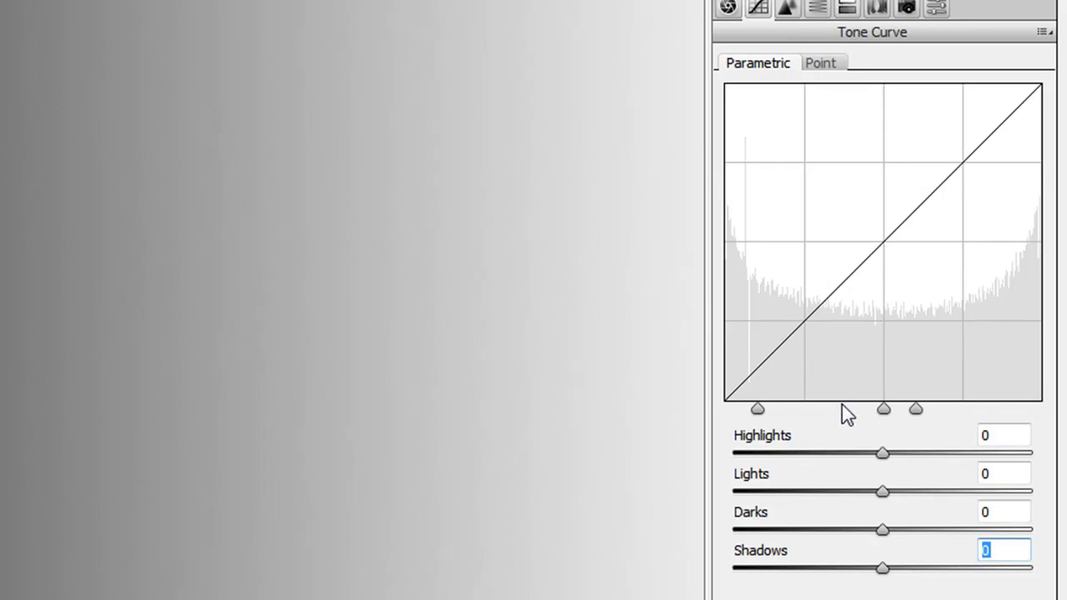
double_click(758, 409)
- Switch to the Point curve and add three points on the diagonal at input/output 193/192, 129/128 and 65/63
left_click(833, 64)
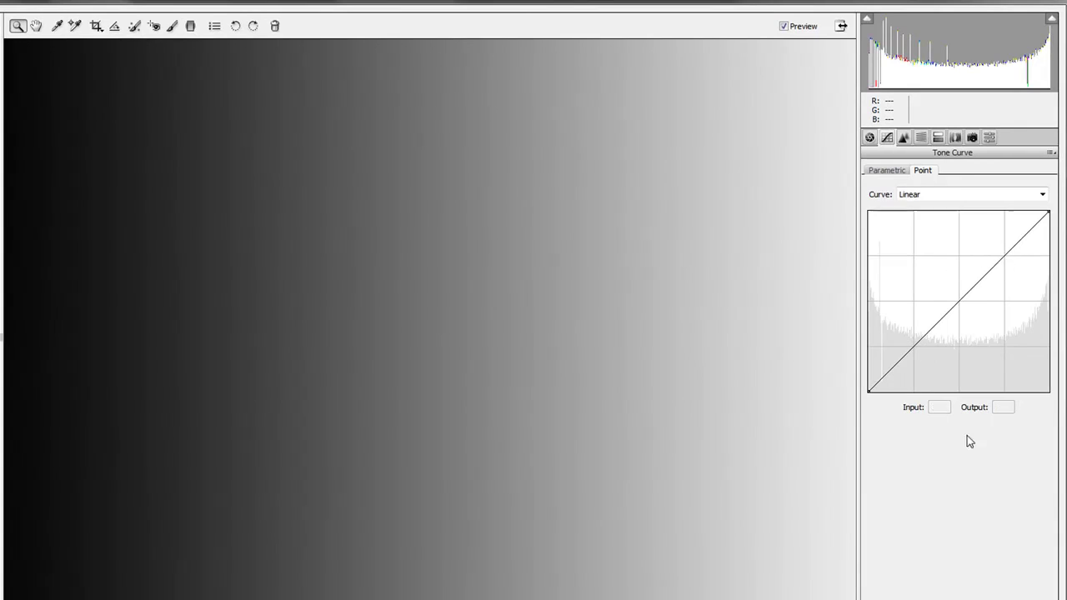
left_click(1004, 255)
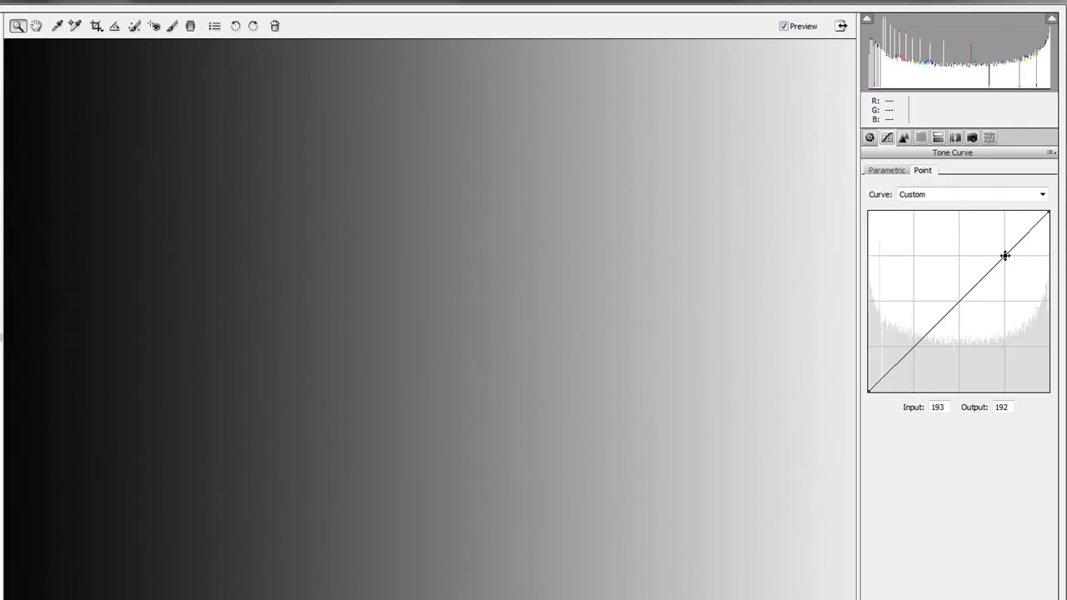
left_click(960, 300)
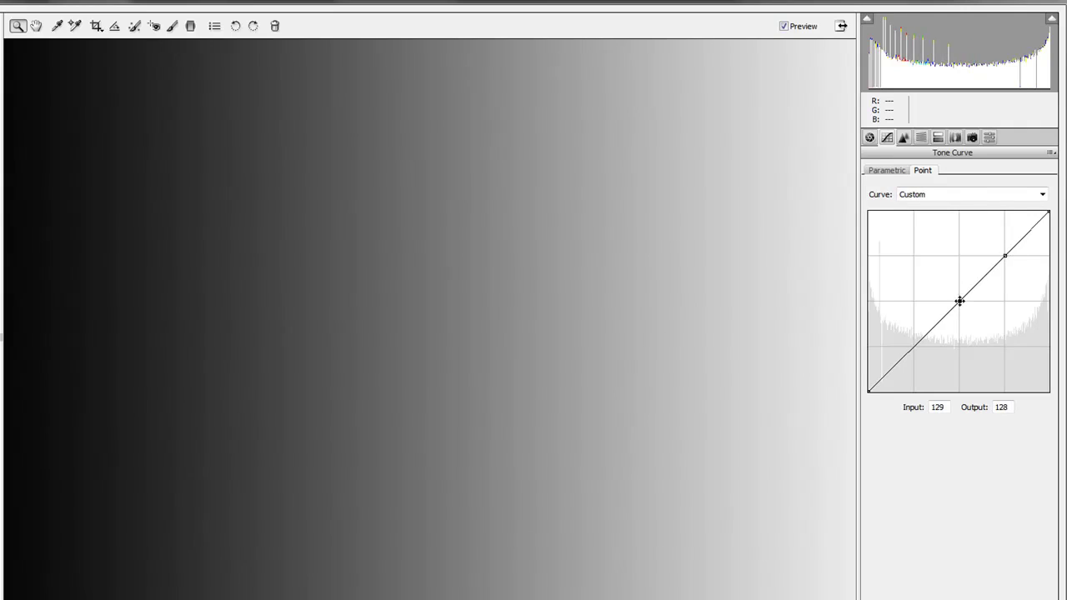
left_click(914, 346)
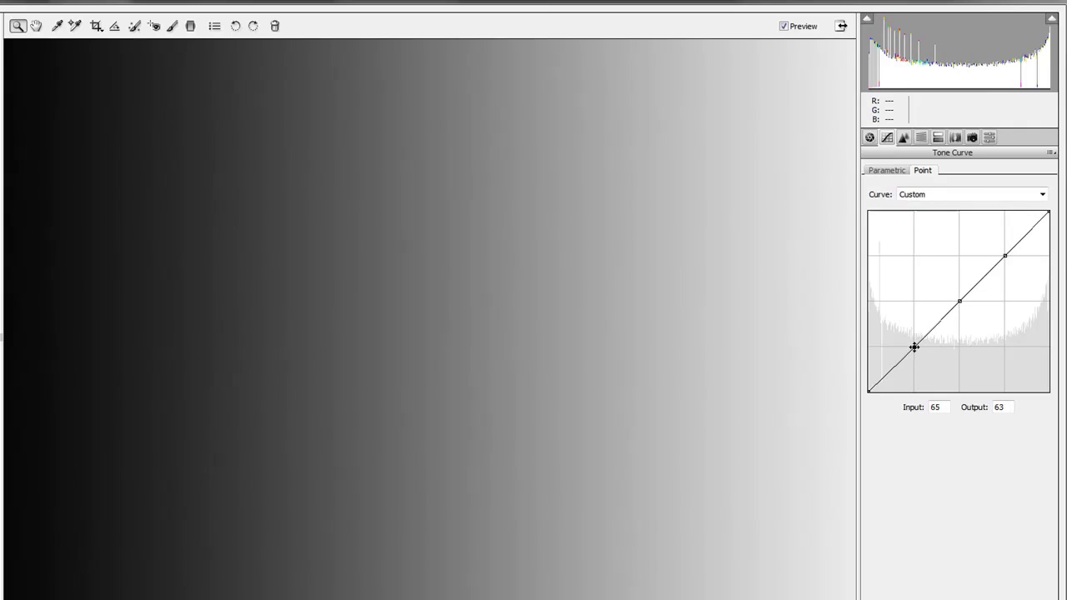
- Bend the point curve into an S-shape with its upper point at 193/210, middle point at 143/120 and lower point at 72/53
mouse_move(1005, 256)
left_mouse_down()
mouse_move(993, 241)
mouse_move(1038, 316)
mouse_move(979, 227)
mouse_move(978, 208)
mouse_move(1000, 308)
mouse_move(1016, 325)
mouse_move(1023, 268)
mouse_move(998, 233)
mouse_move(1001, 245)
left_mouse_up()
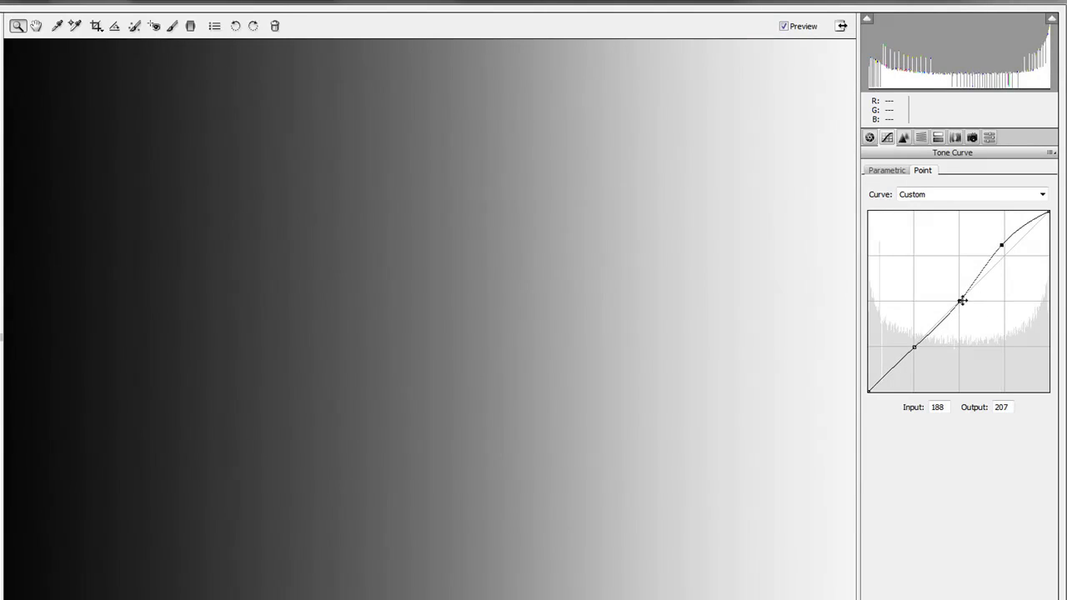
left_click_drag(959, 301, 969, 307)
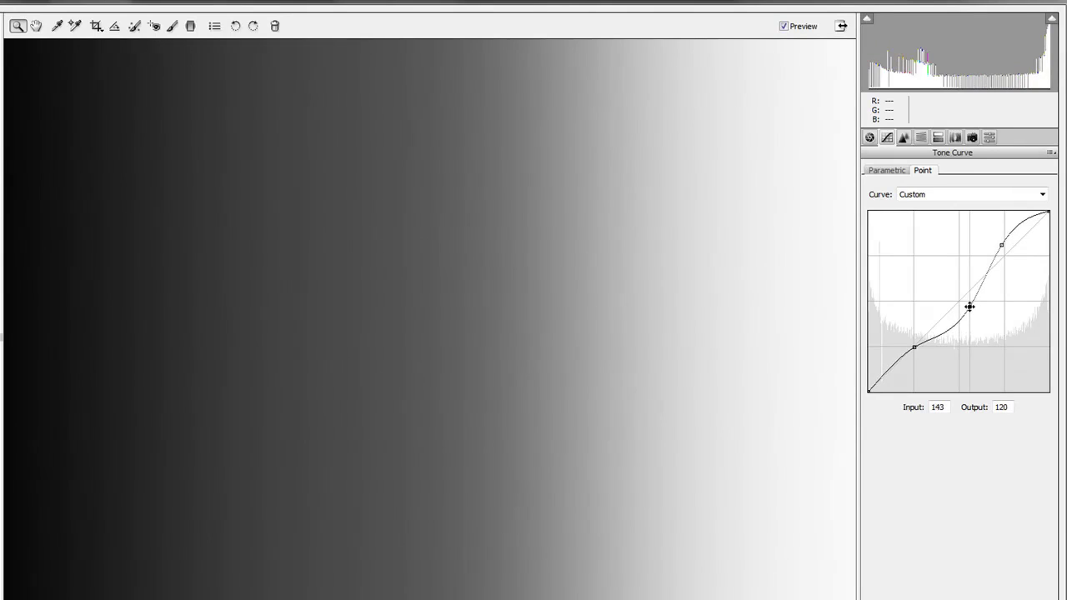
left_click_drag(917, 346, 919, 355)
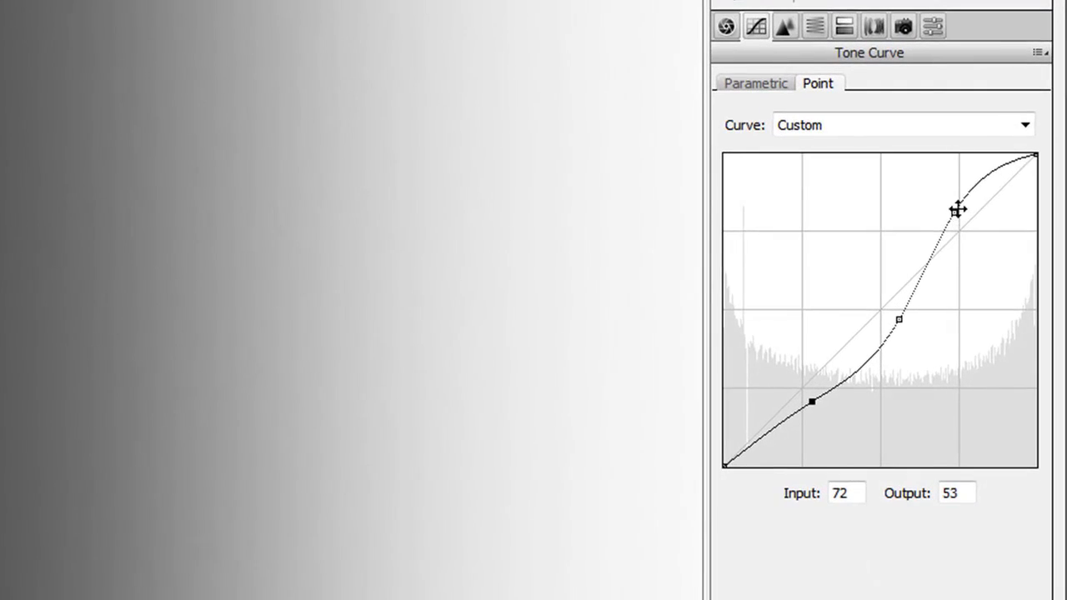
left_click(1003, 243)
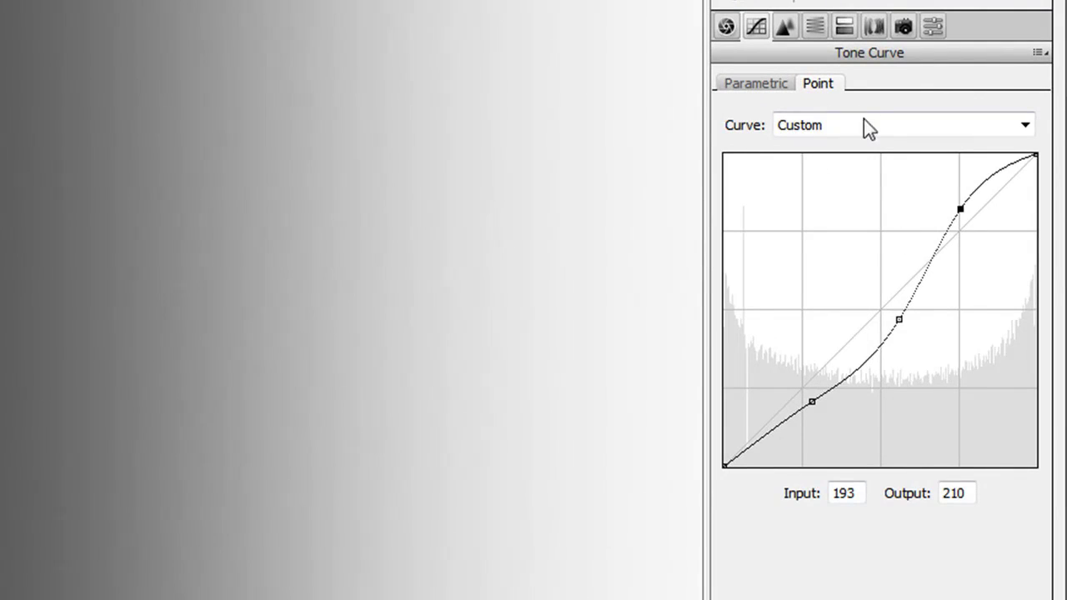
- Reset the point curve to Linear, try the Medium Contrast preset and inspect its lowest and highest intermediate points
left_click(840, 127)
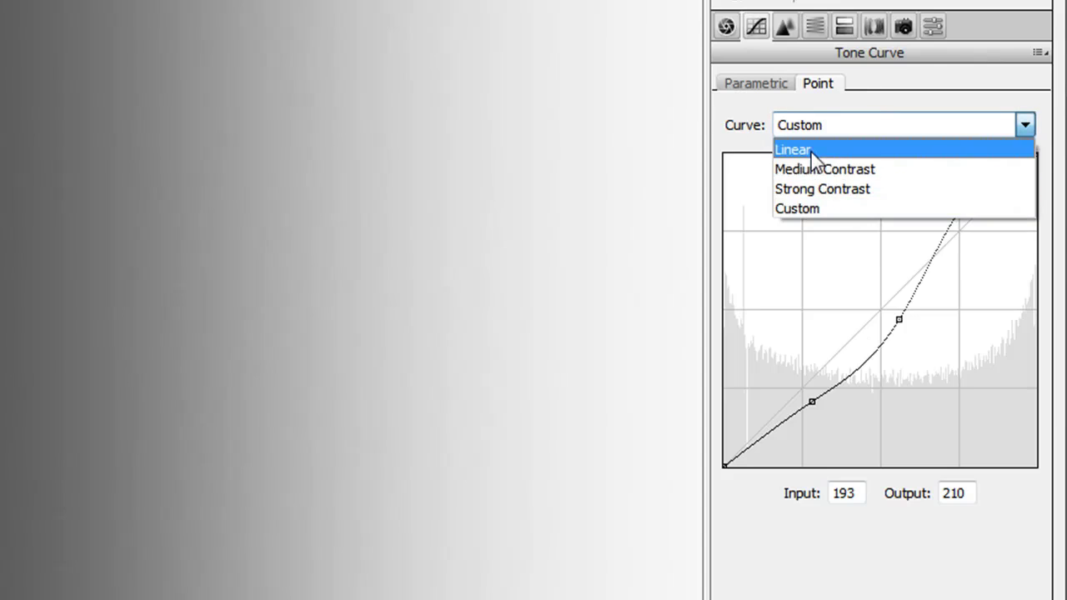
left_click(812, 152)
left_click(840, 128)
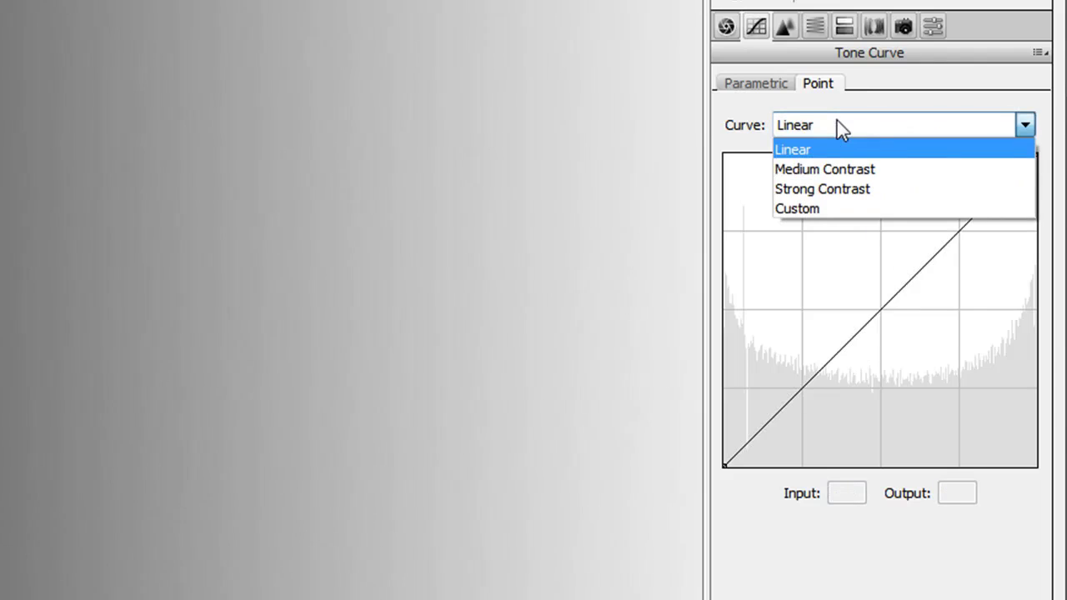
left_click(844, 169)
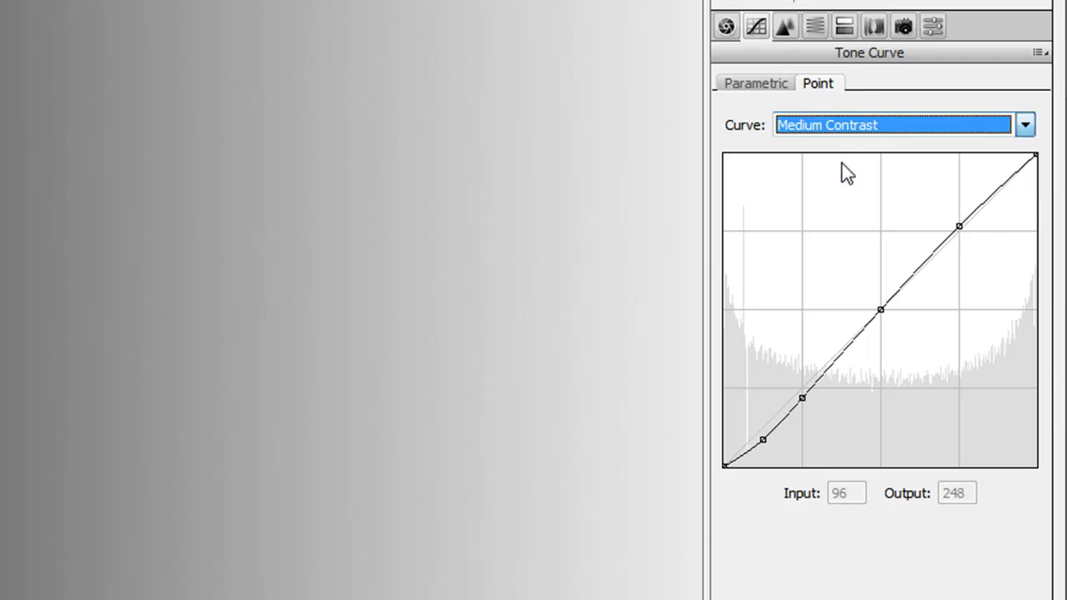
left_click(761, 438)
left_click(957, 227)
- Try the Strong Contrast preset on the gradient, and return the point curve to Linear
left_click(1026, 124)
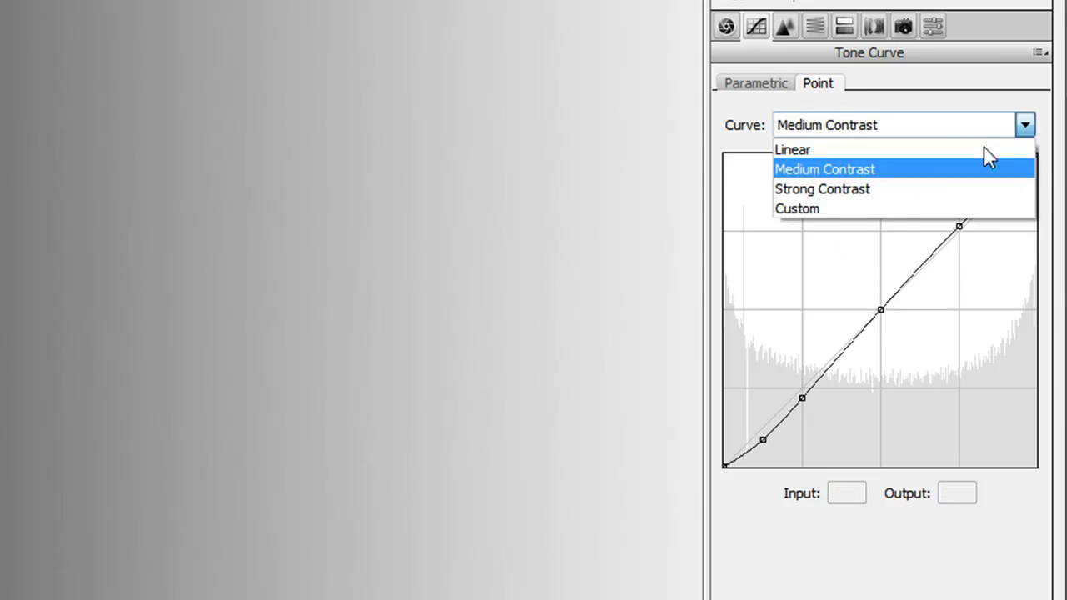
left_click(897, 190)
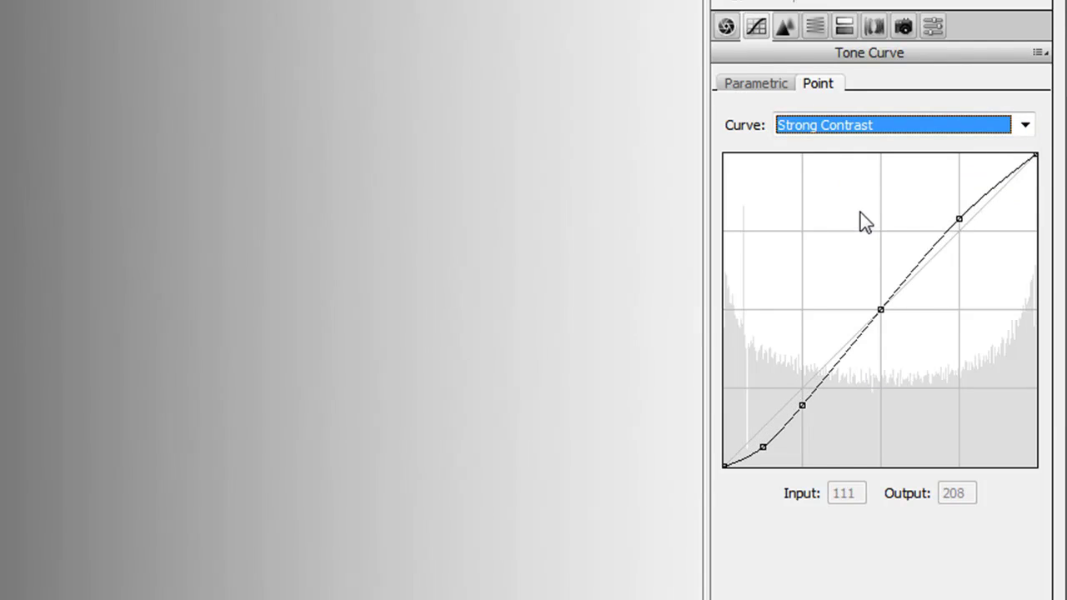
left_click(874, 130)
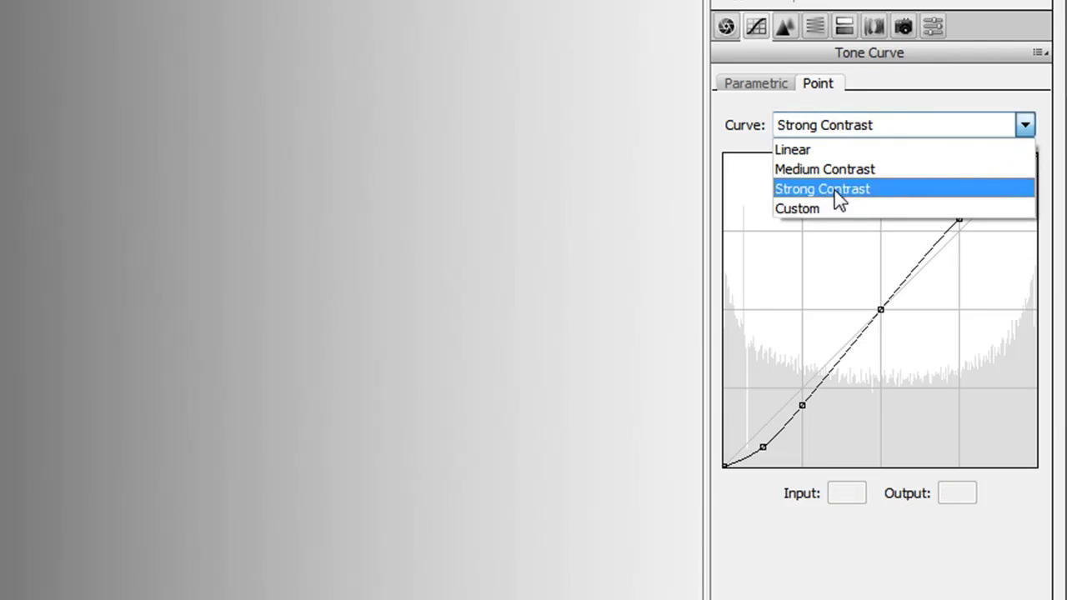
left_click(844, 190)
left_click(878, 126)
left_click(806, 150)
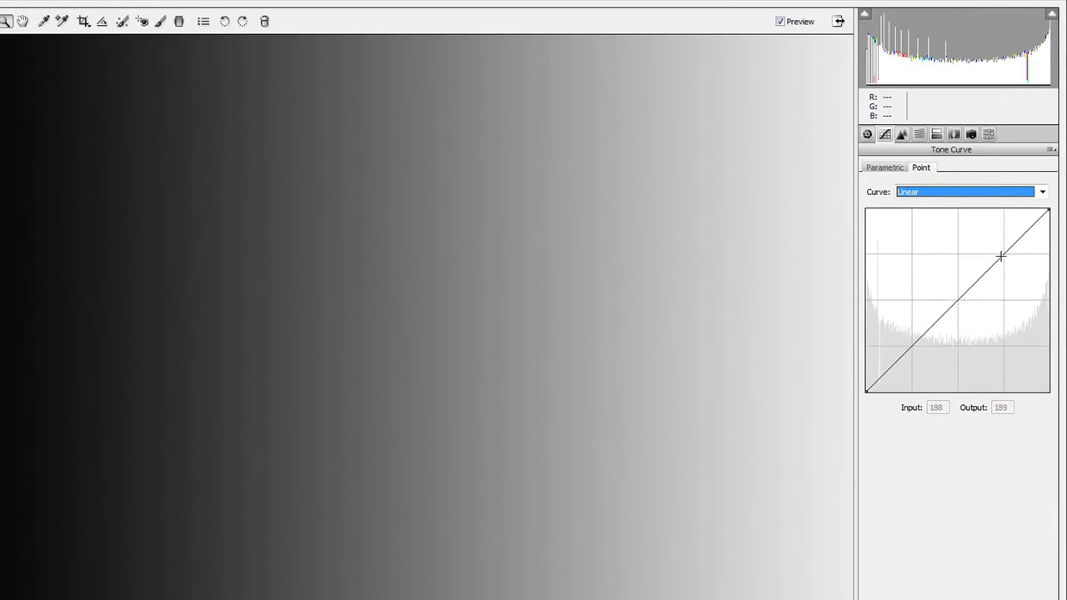
- Add three points along the linear curve at input/output 190/189, 128/127 and 69/63
left_click(1002, 256)
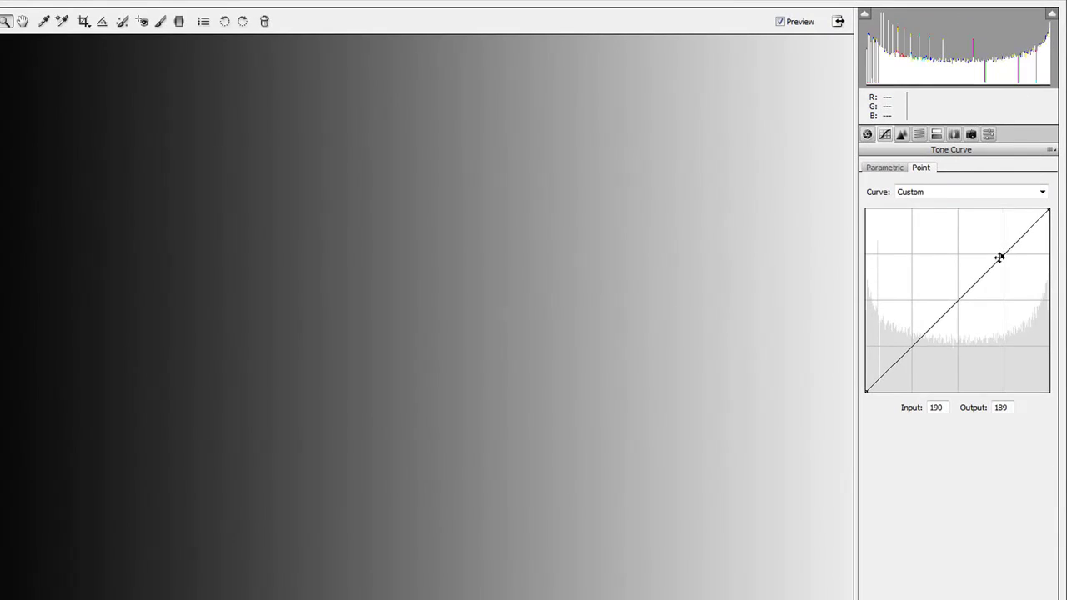
left_click(958, 300)
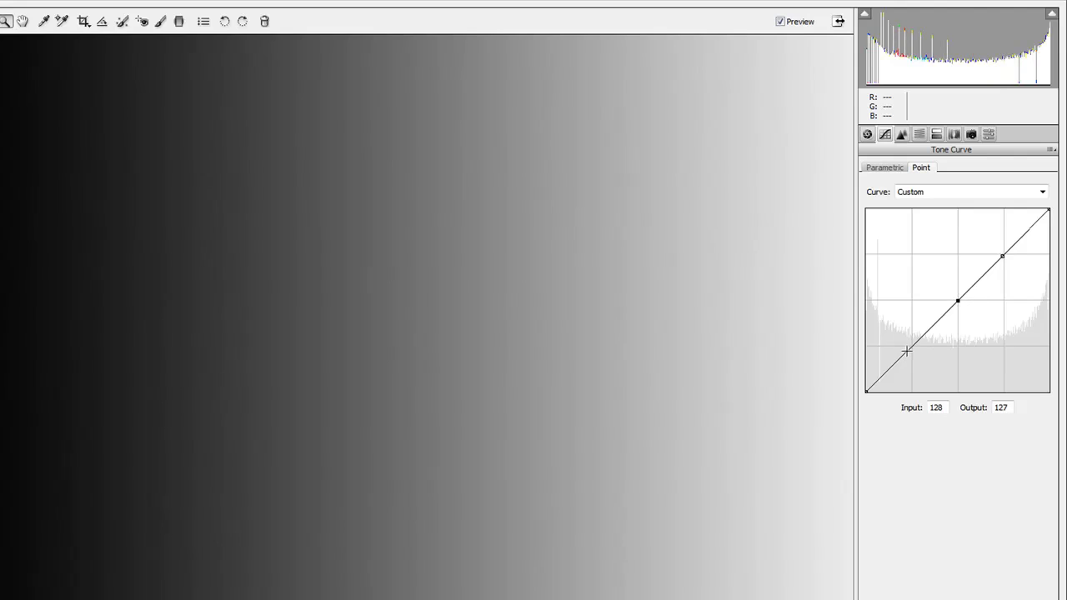
left_click(914, 346)
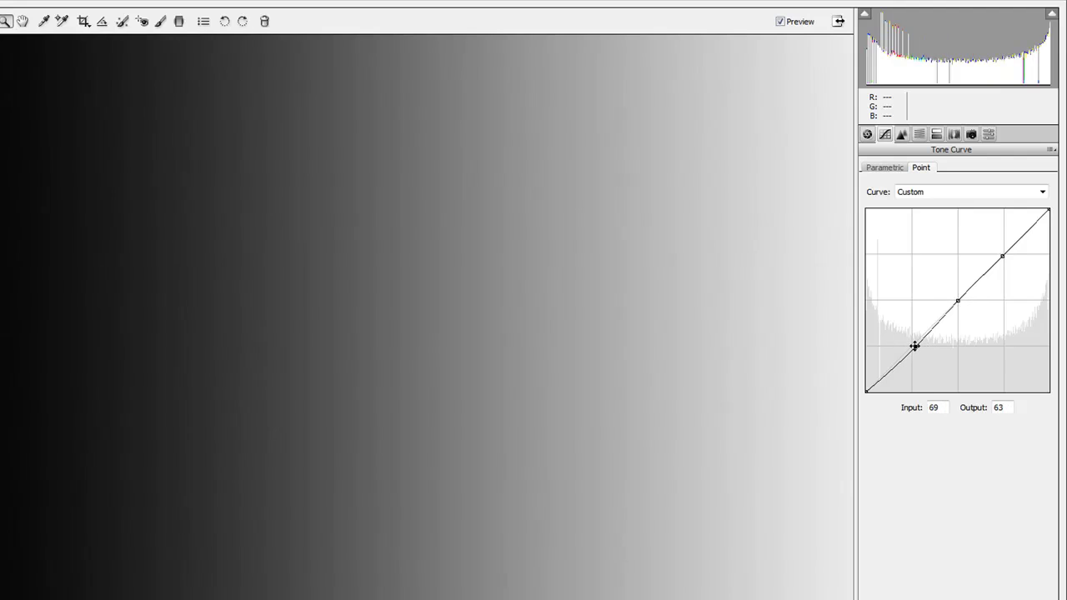
- Remove the middle, upper and lower points from the curve by pulling them out of the graph
left_click(958, 300)
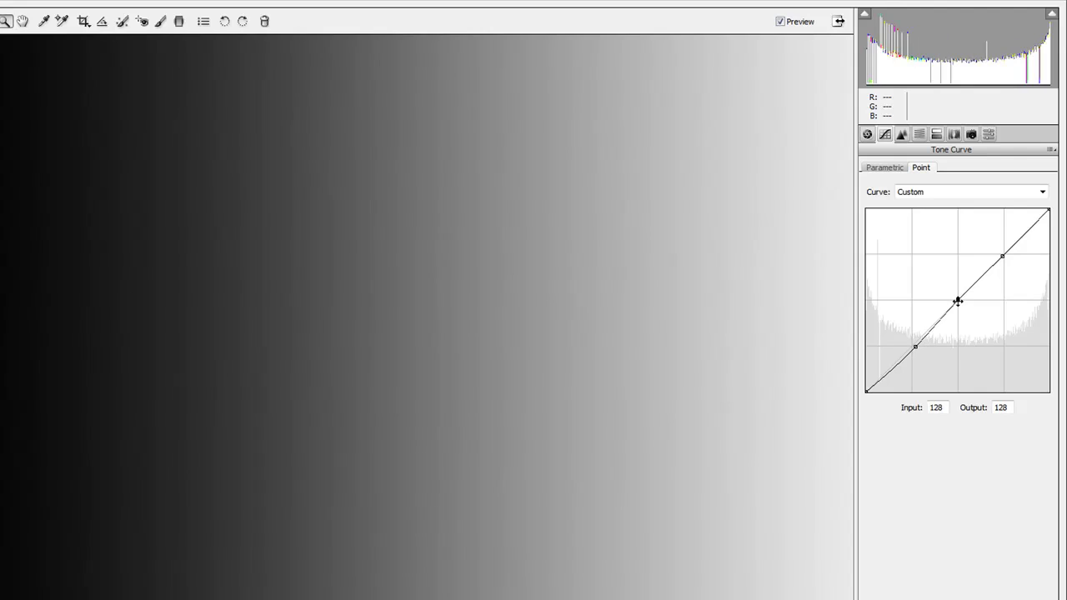
left_click_drag(957, 300, 958, 302)
left_click(1002, 256)
left_click_drag(1001, 254, 1001, 409)
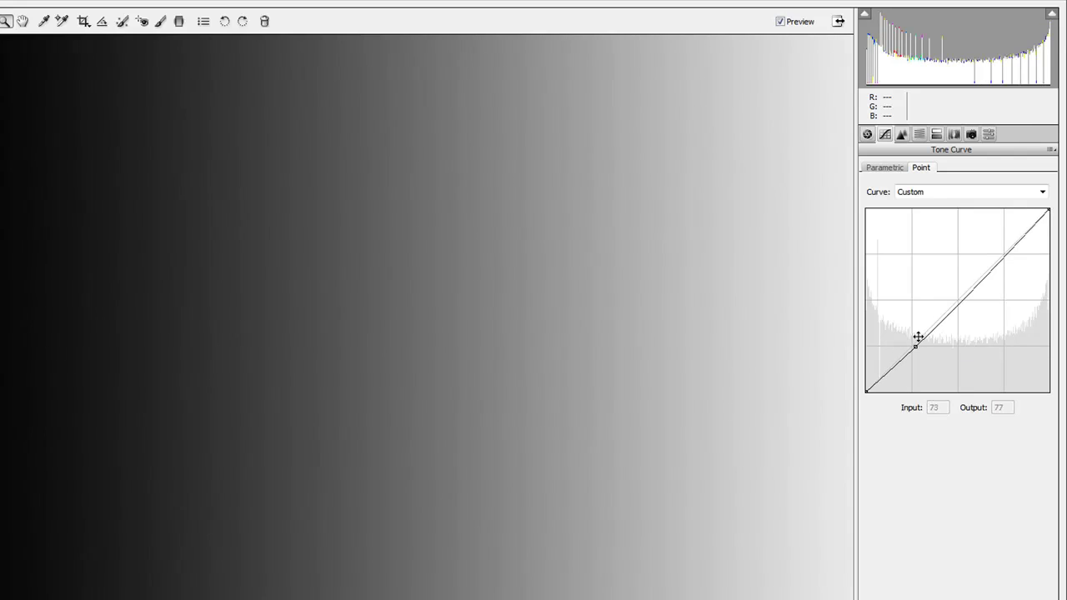
left_click_drag(916, 345, 916, 413)
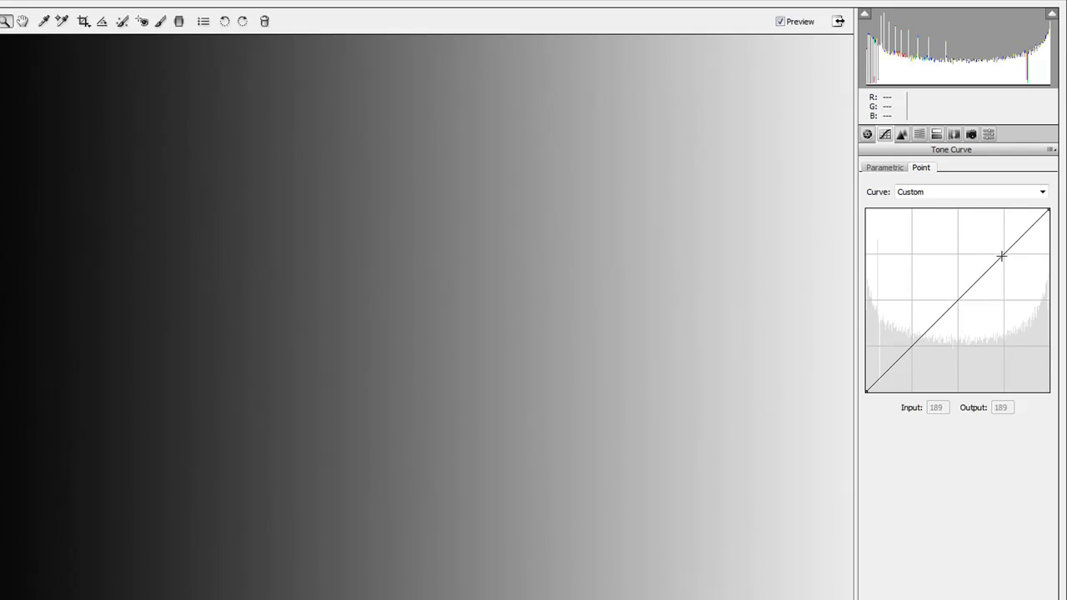
- Build a custom curve with points at 133/130 and 99/102, one lower near the diagonal, and the upper point moved to 180/196
left_click_drag(1001, 254, 1005, 251)
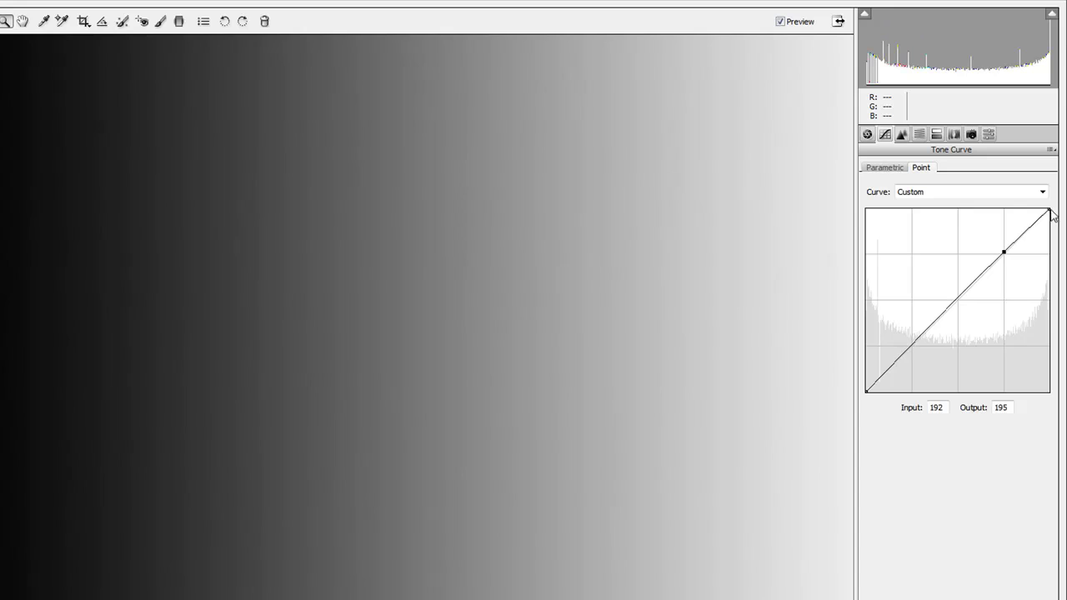
mouse_move(1006, 253)
left_mouse_down()
mouse_move(974, 234)
mouse_move(1021, 271)
mouse_move(961, 228)
mouse_move(1005, 253)
left_mouse_up()
left_click(961, 300)
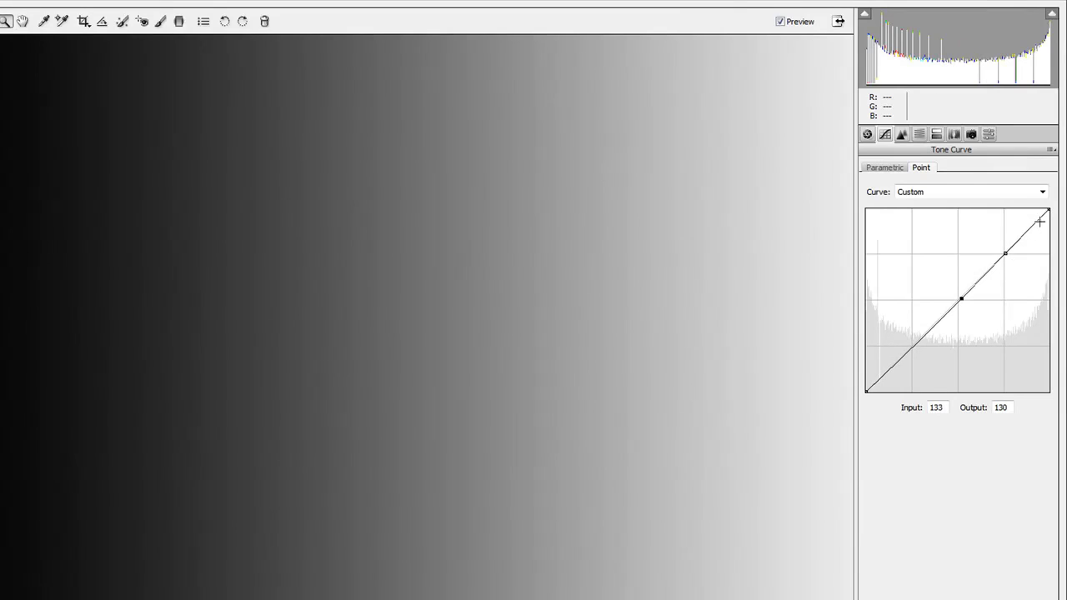
left_click_drag(1005, 252, 982, 248)
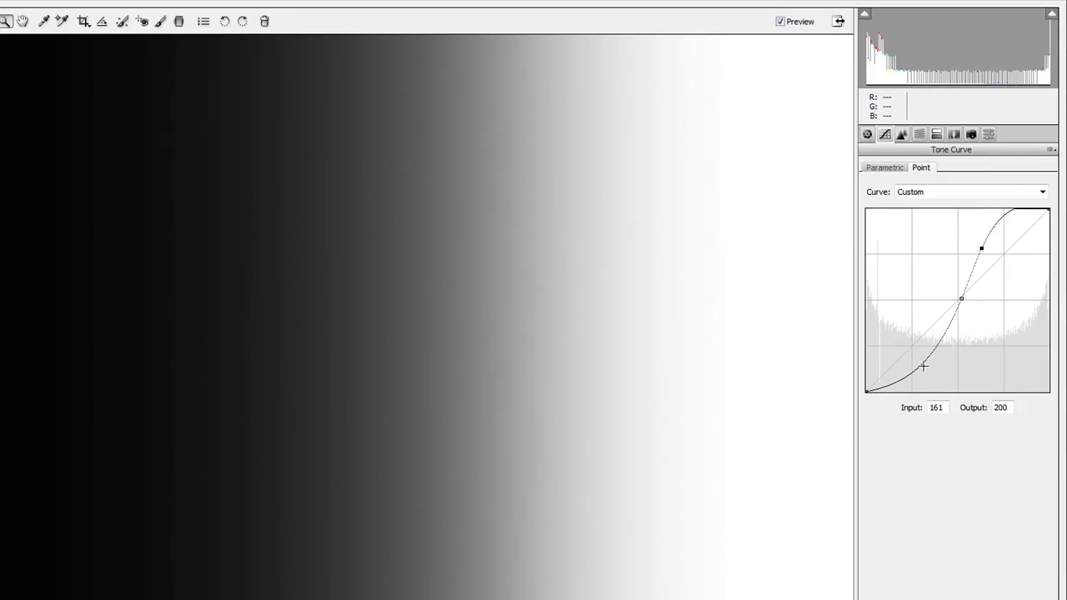
left_click_drag(923, 363, 937, 318)
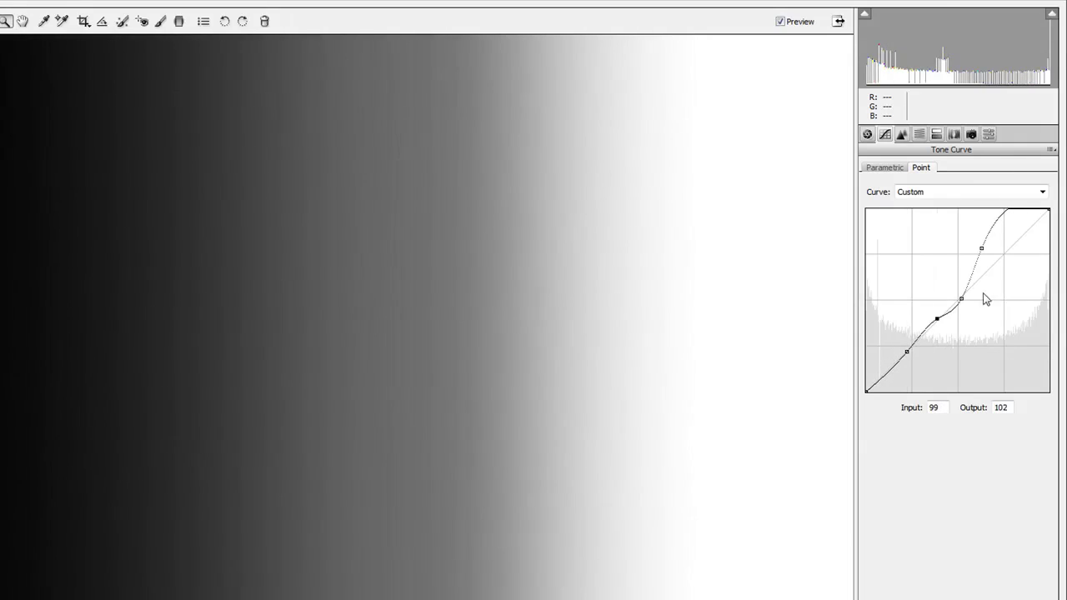
mouse_move(982, 249)
left_mouse_down()
mouse_move(1022, 265)
mouse_move(976, 243)
mouse_move(1017, 269)
mouse_move(994, 251)
left_mouse_up()
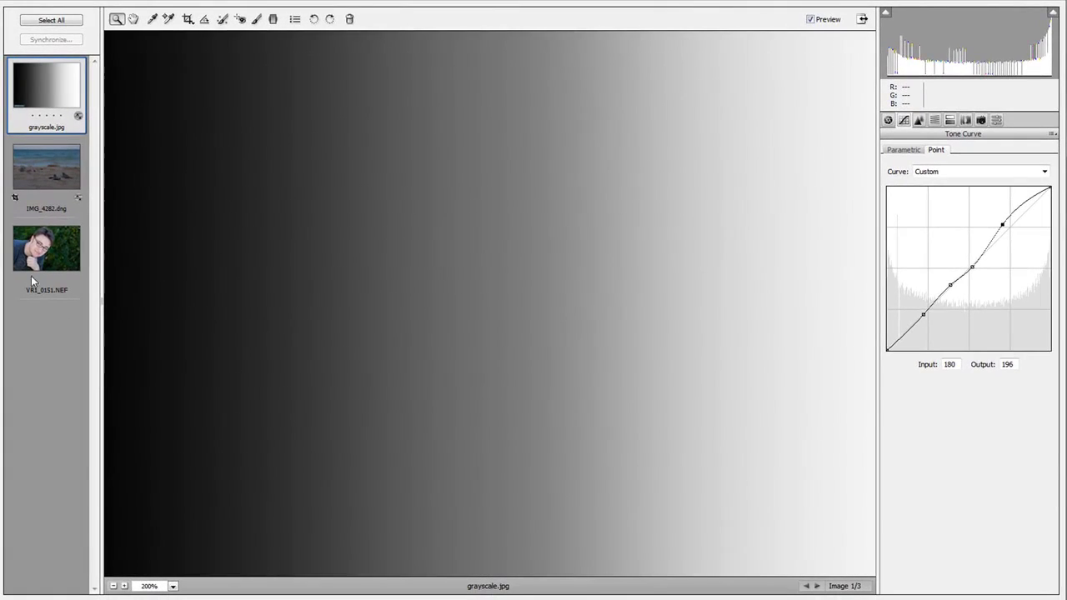
- Switch to the portrait VR1_0151.NEF and delete all four intermediate points of its Medium Contrast point curve
left_click(46, 265)
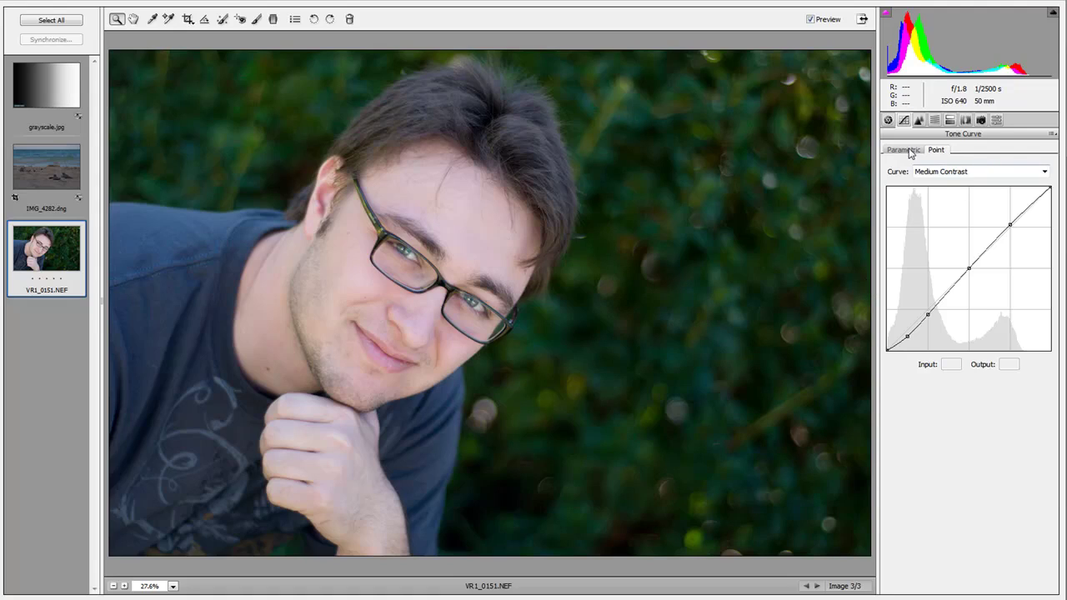
left_click(969, 269)
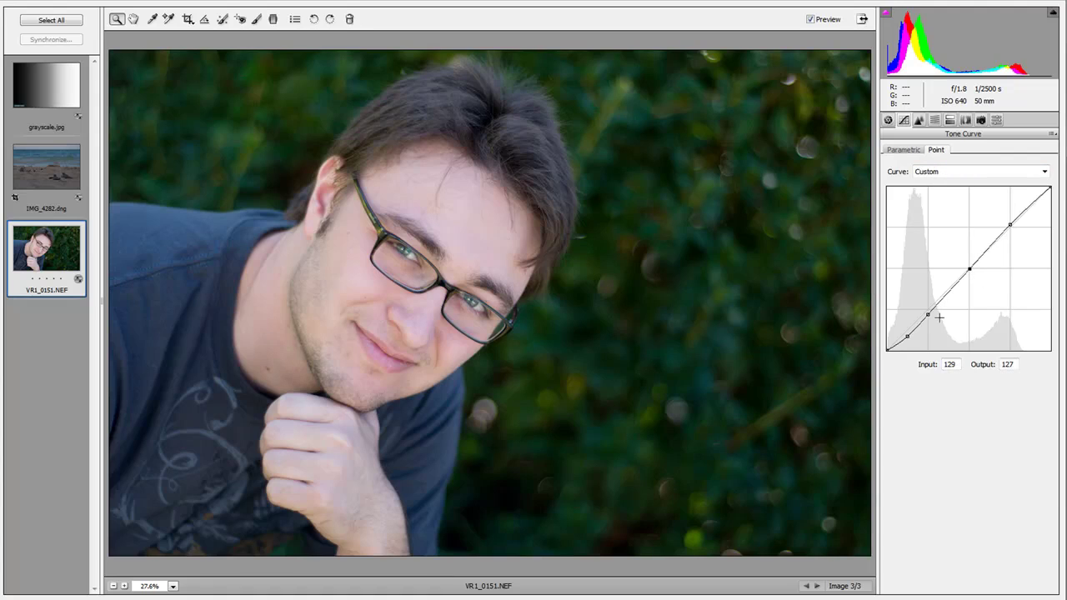
left_click_drag(927, 313, 926, 312)
left_click(906, 337)
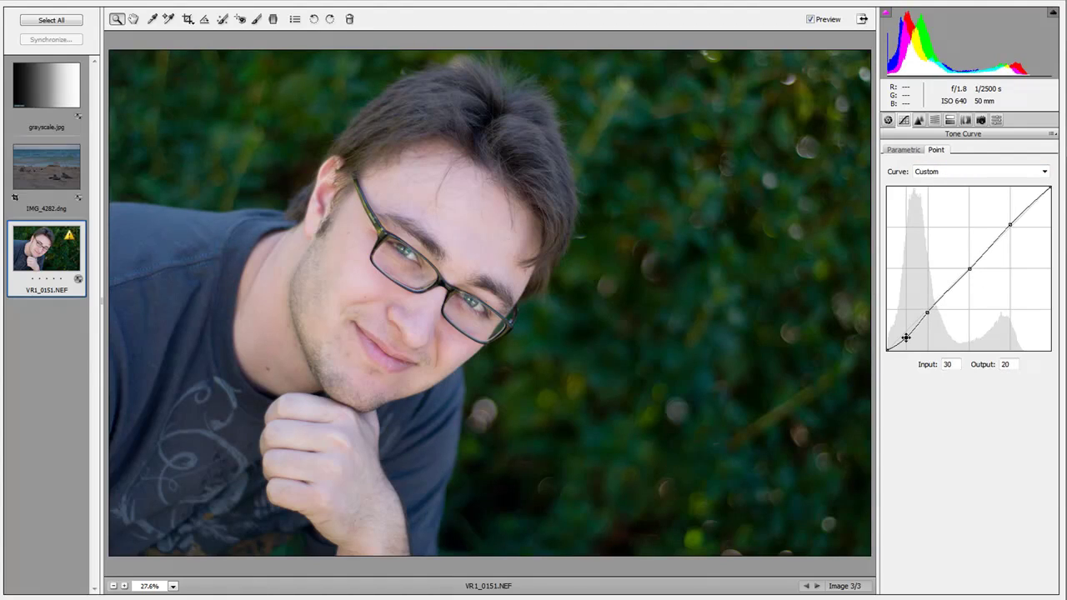
left_click(906, 337, "ctrl")
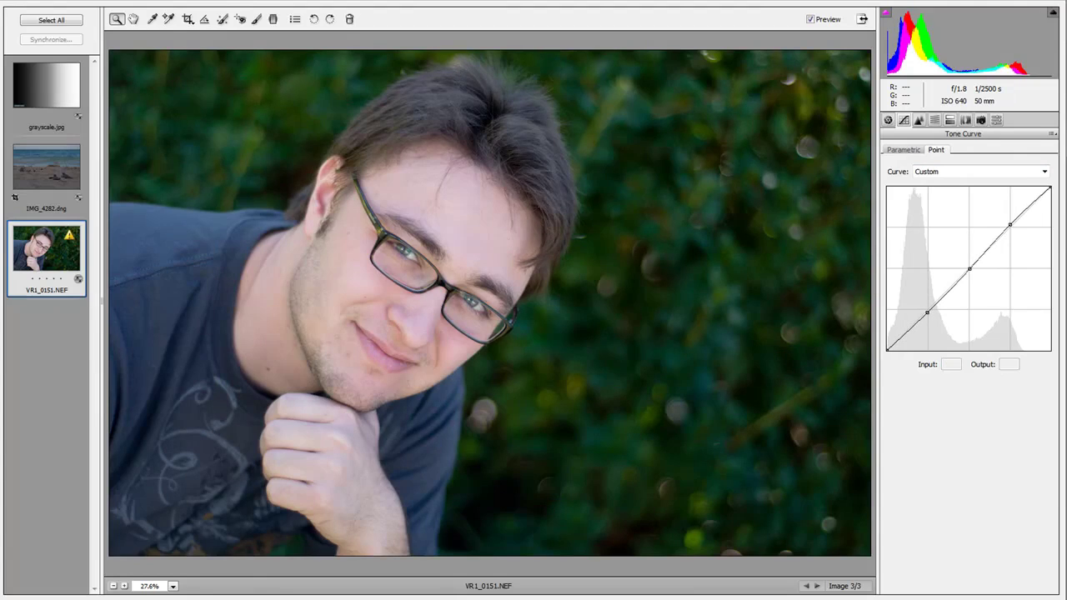
left_click(926, 314, "ctrl")
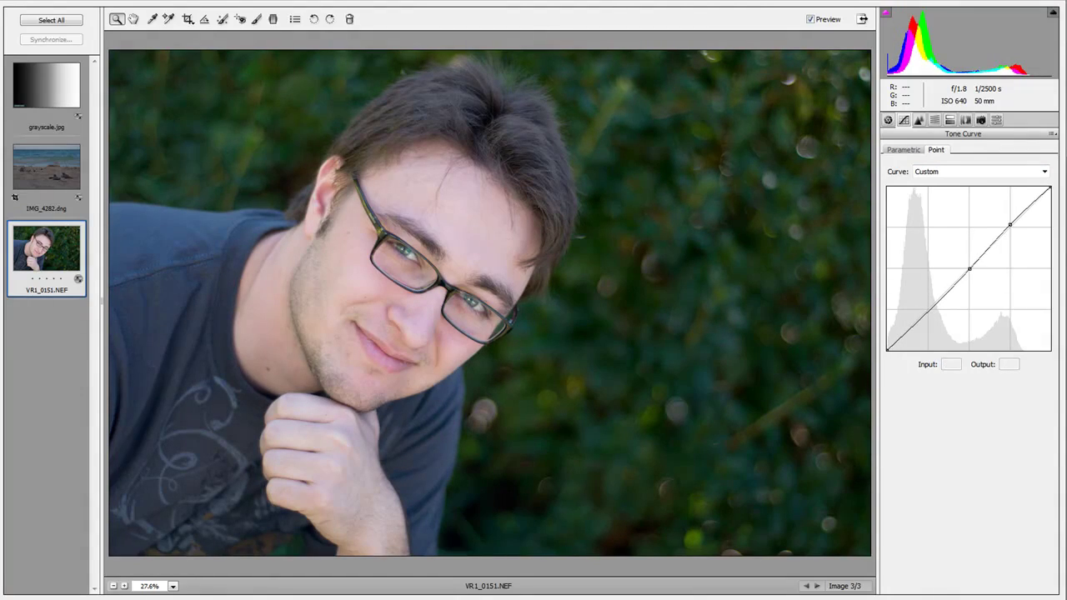
left_click(968, 269, "ctrl")
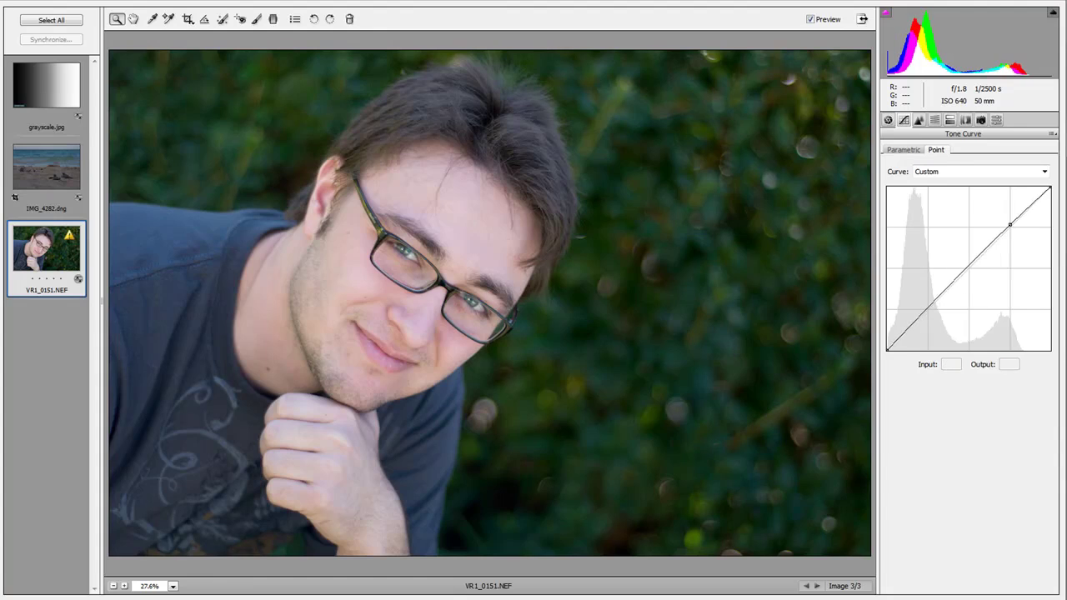
left_click(1011, 223, "ctrl")
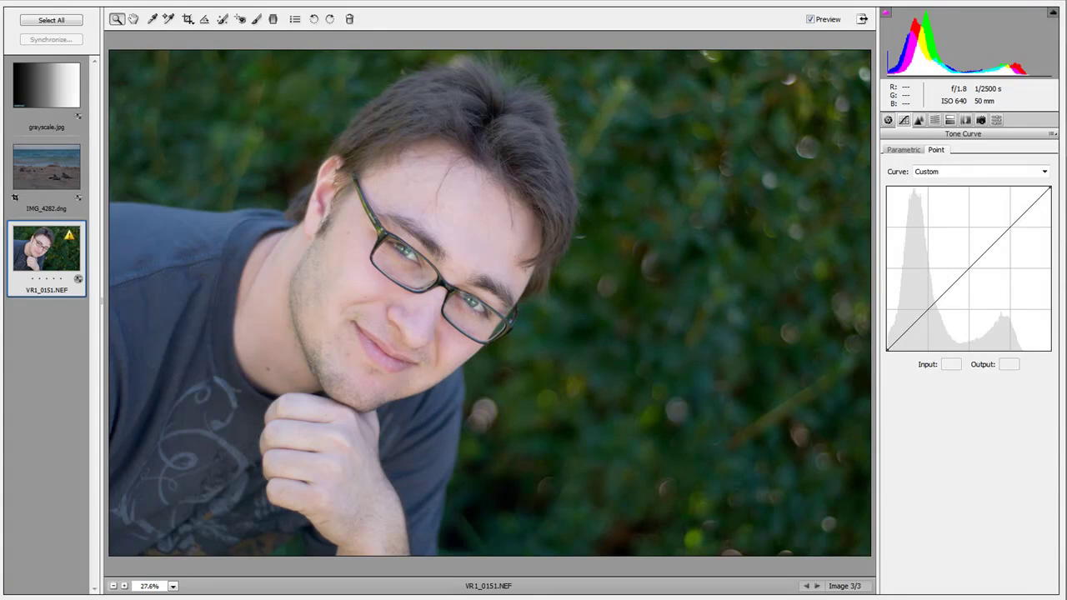
- Set the portrait's parametric curve to Highlights +58, Lights +25, Darks -11 and Shadows -34
left_click(909, 150)
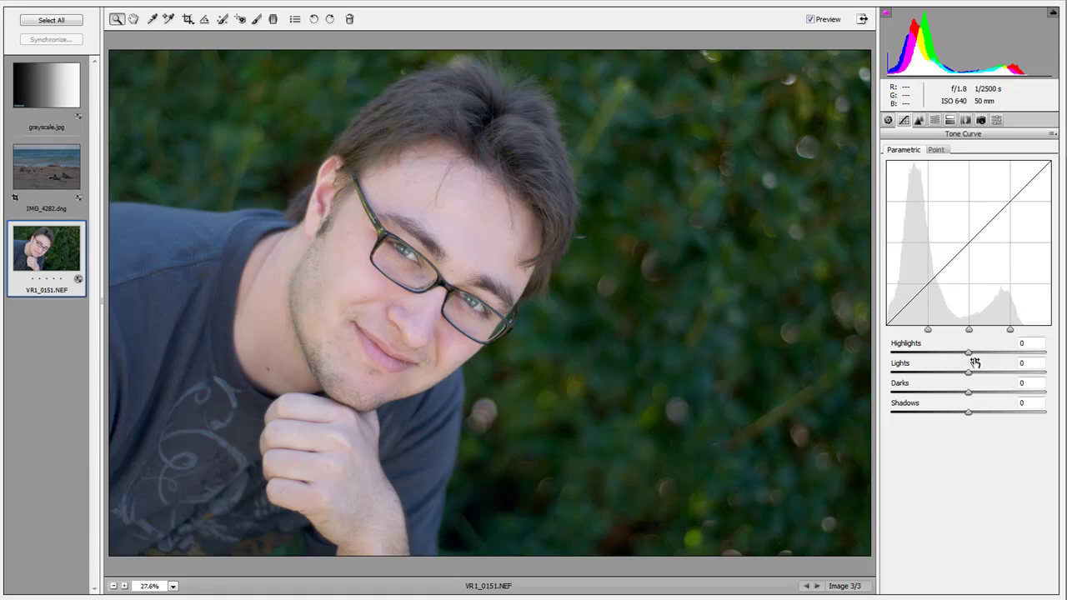
left_click_drag(970, 353, 940, 418)
left_click(968, 392)
left_click(967, 413)
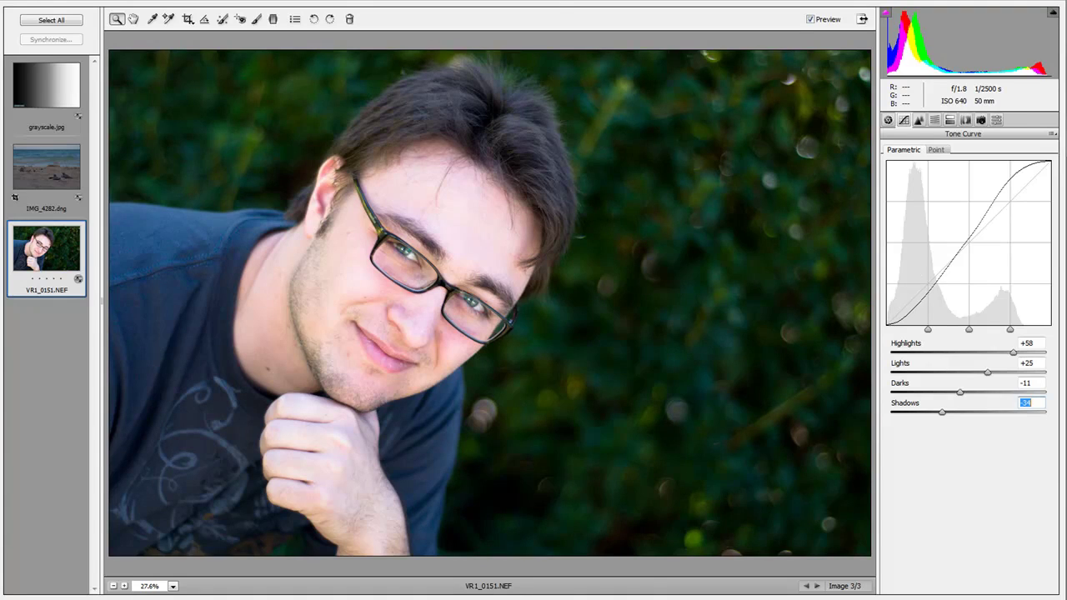
- Compare the portrait with and without the tone curve adjustments by toggling the preview off and on twice
left_click(811, 20)
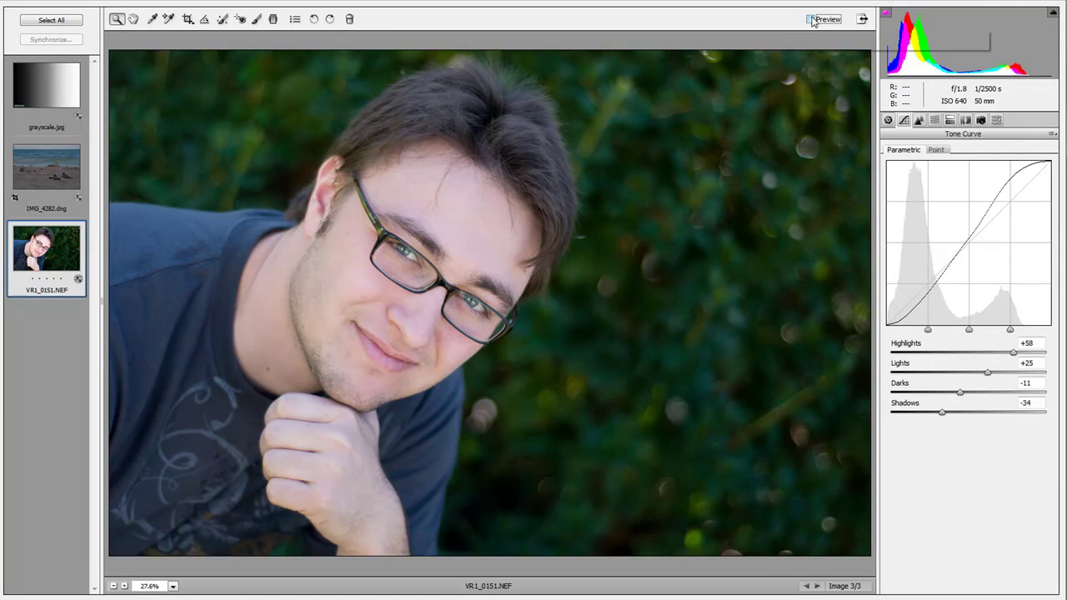
left_click(811, 21)
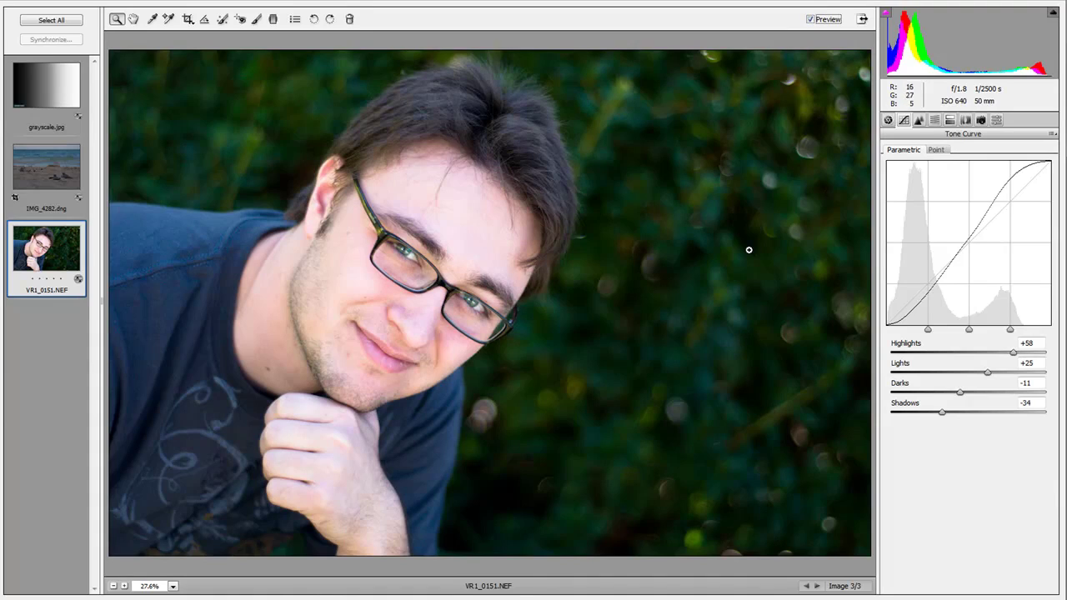
left_click(810, 19)
left_click(810, 20)
- Set the portrait's Fill Light to 15, Blacks to 8 and Contrast to +49, and compare with the preview off and on
left_click(889, 120)
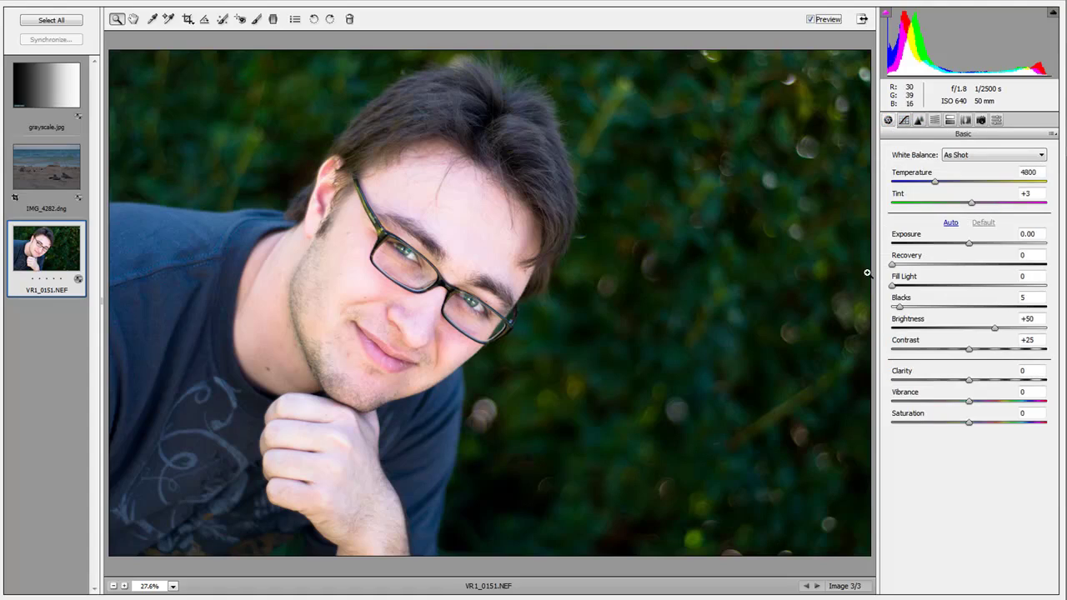
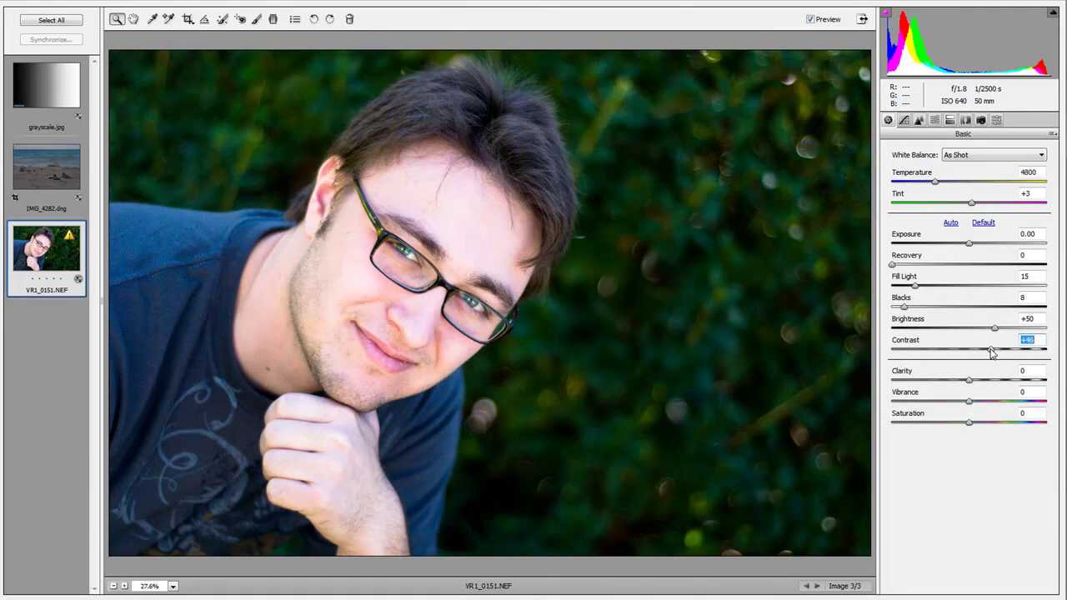
left_click(809, 19)
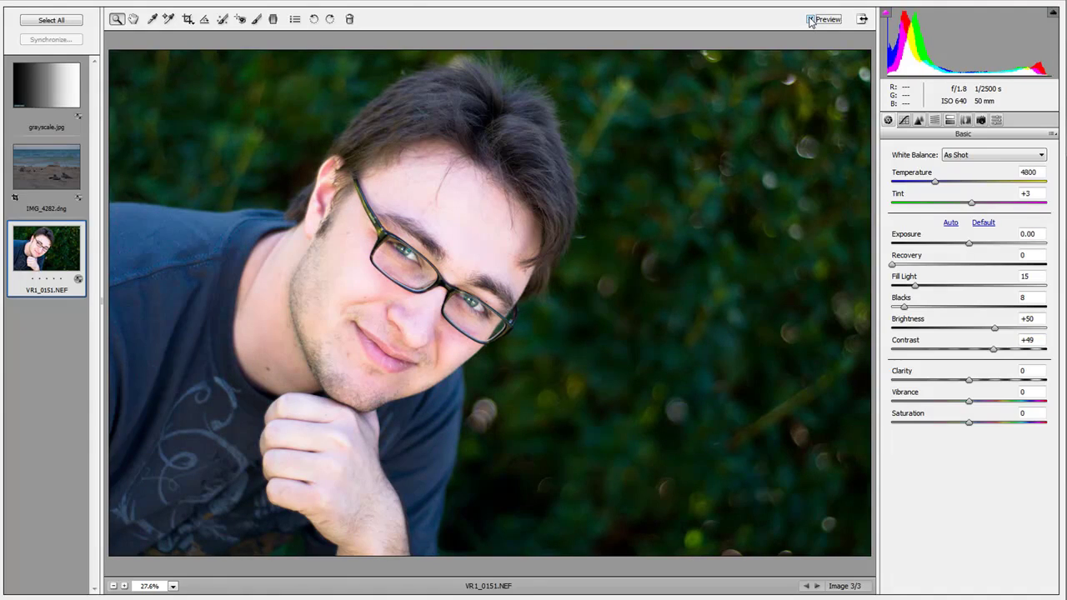
left_click(809, 18)
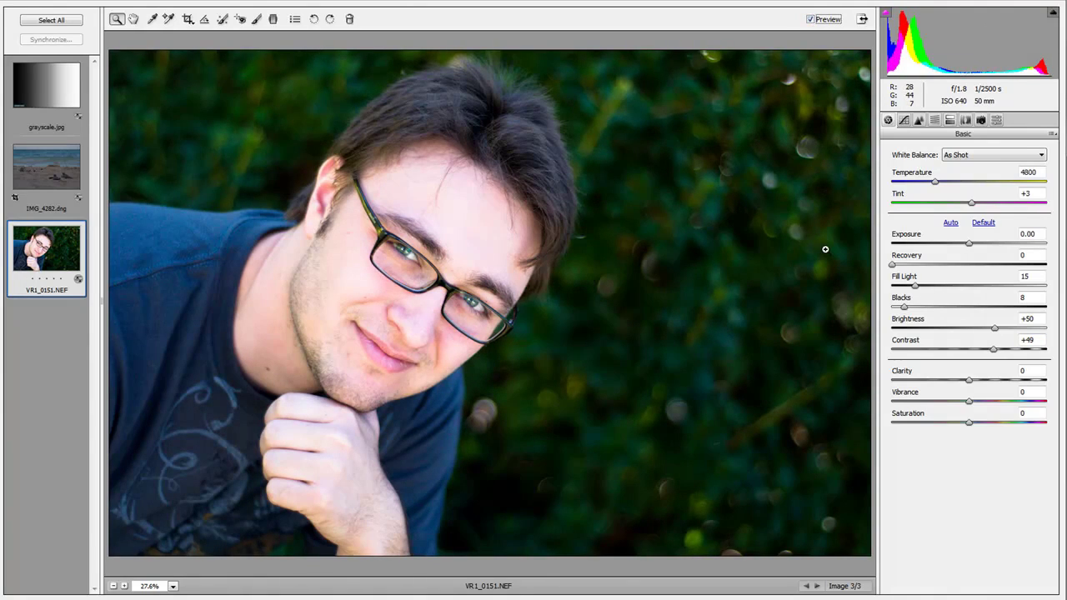
- Set the portrait's Vibrance to +13, Recovery to 8, Fill Light to 19 and Blacks to 14, and compare with the preview off and on
left_click(969, 404)
left_click_drag(969, 404, 979, 404)
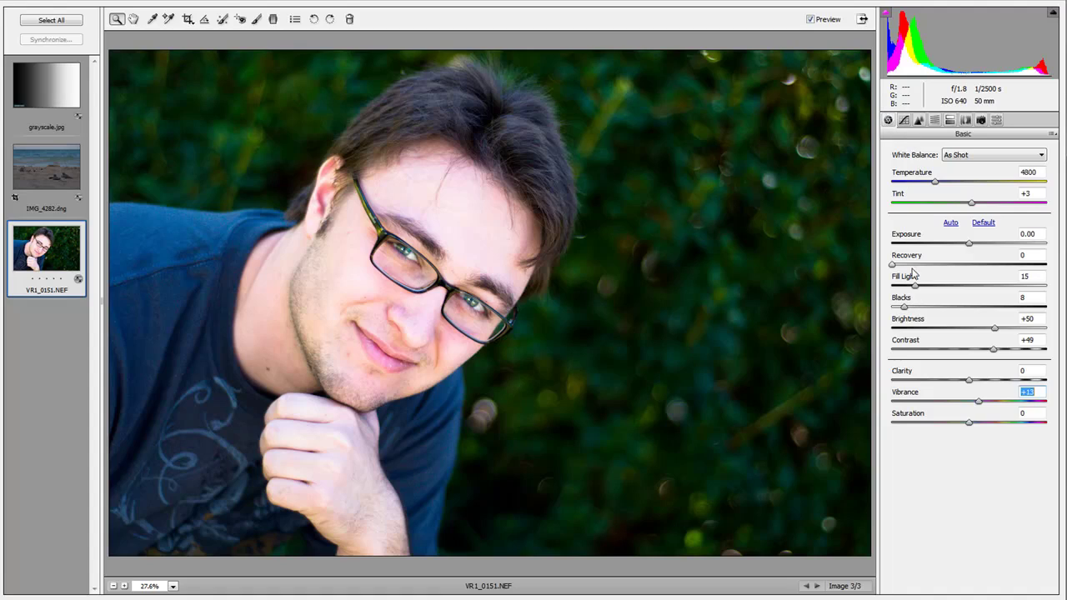
left_click_drag(894, 265, 903, 268)
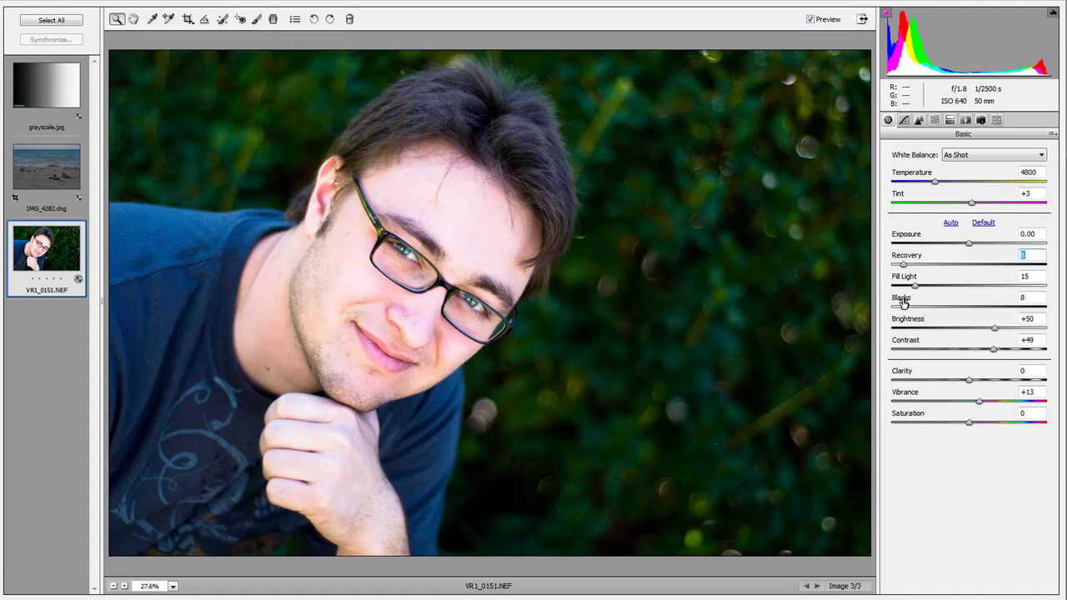
left_click_drag(915, 291, 914, 308)
left_click(814, 20)
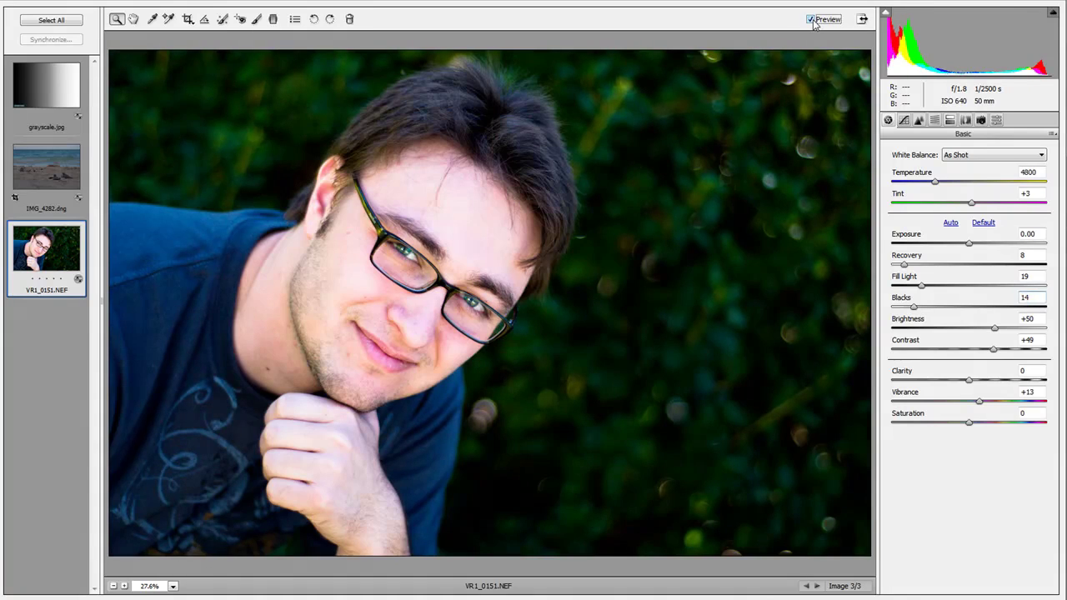
left_click(814, 21)
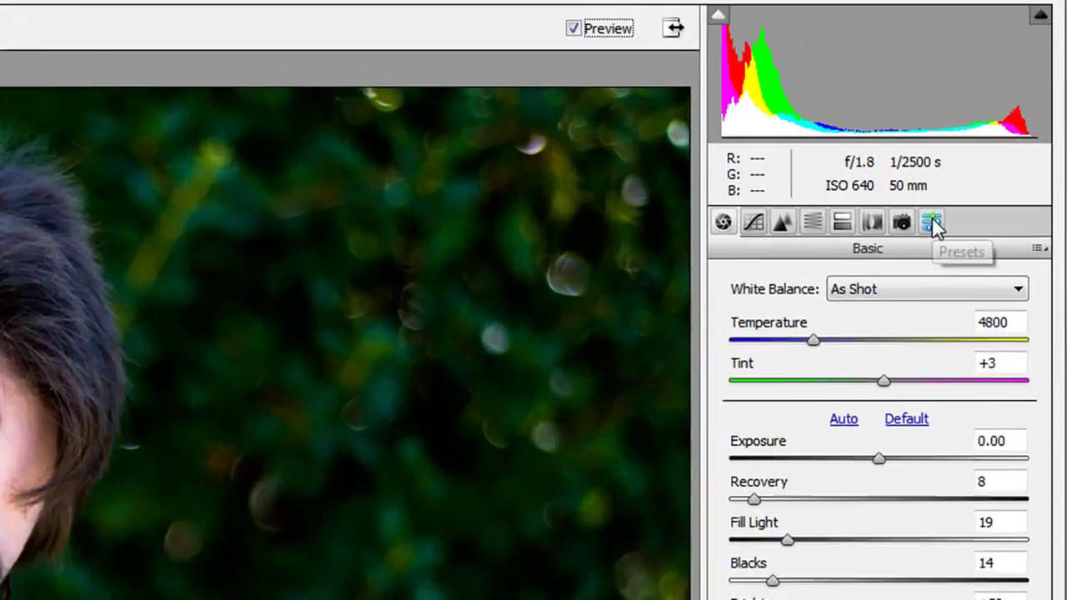
- Compare the portrait with and without all its adjustments by toggling the preview off and on twice from the Presets settings
left_click(997, 120)
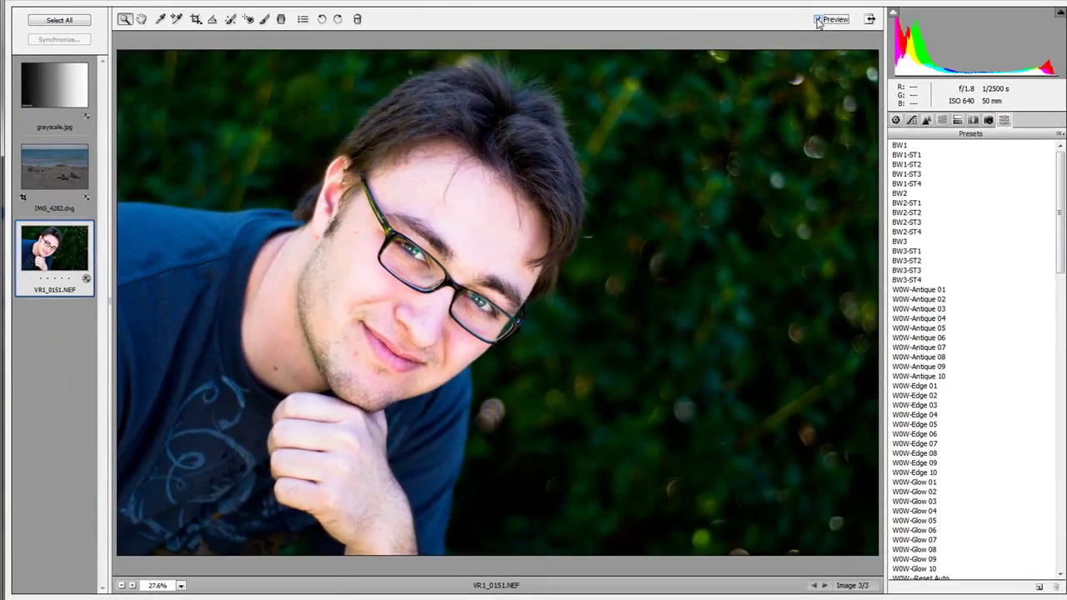
left_click(549, 30)
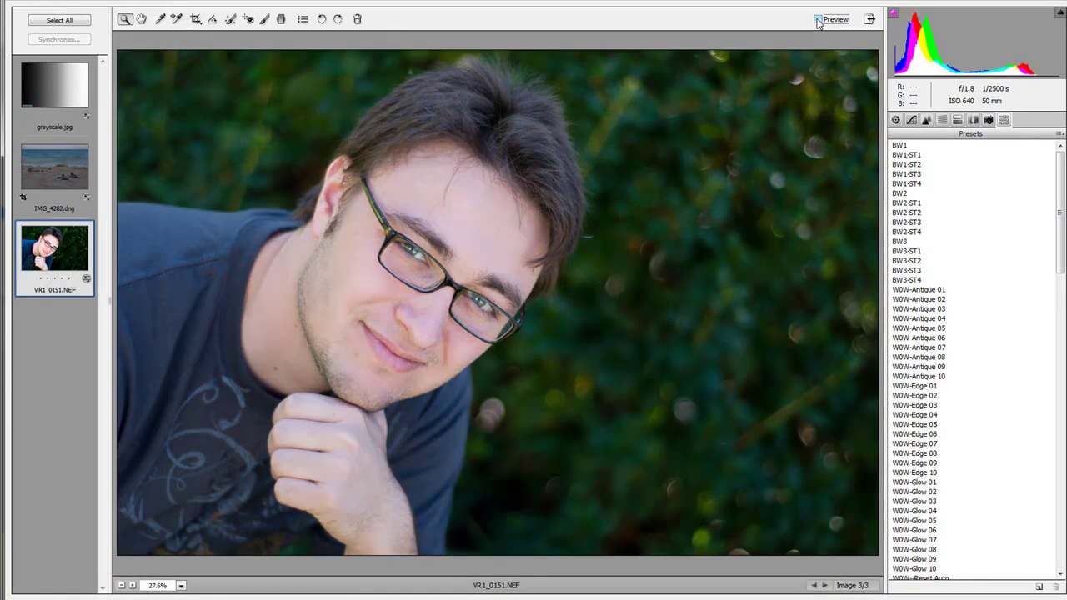
left_click(818, 19)
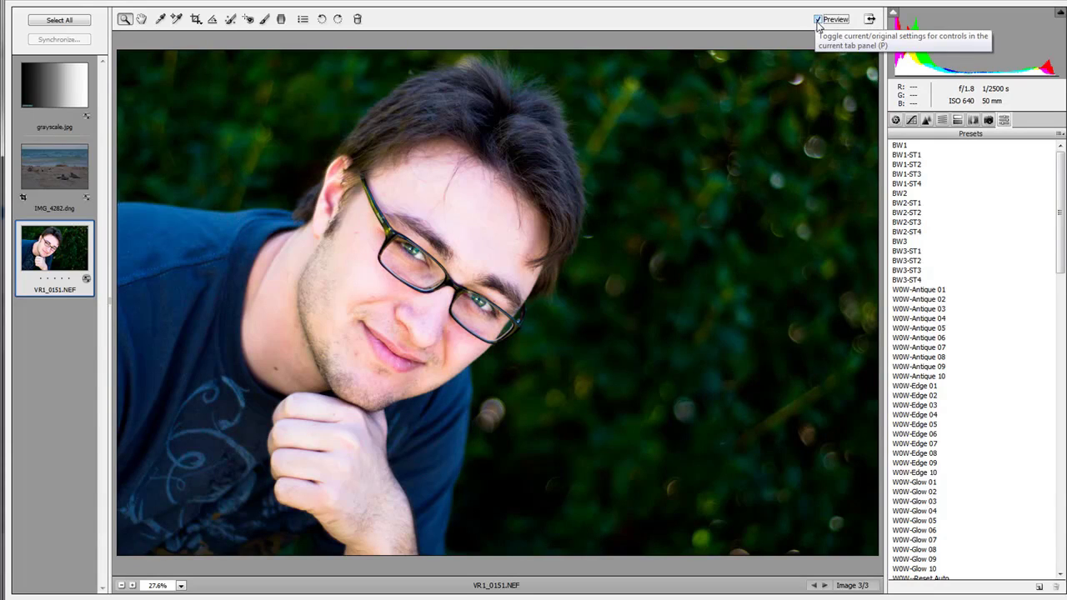
left_click(818, 20)
left_click(817, 21)
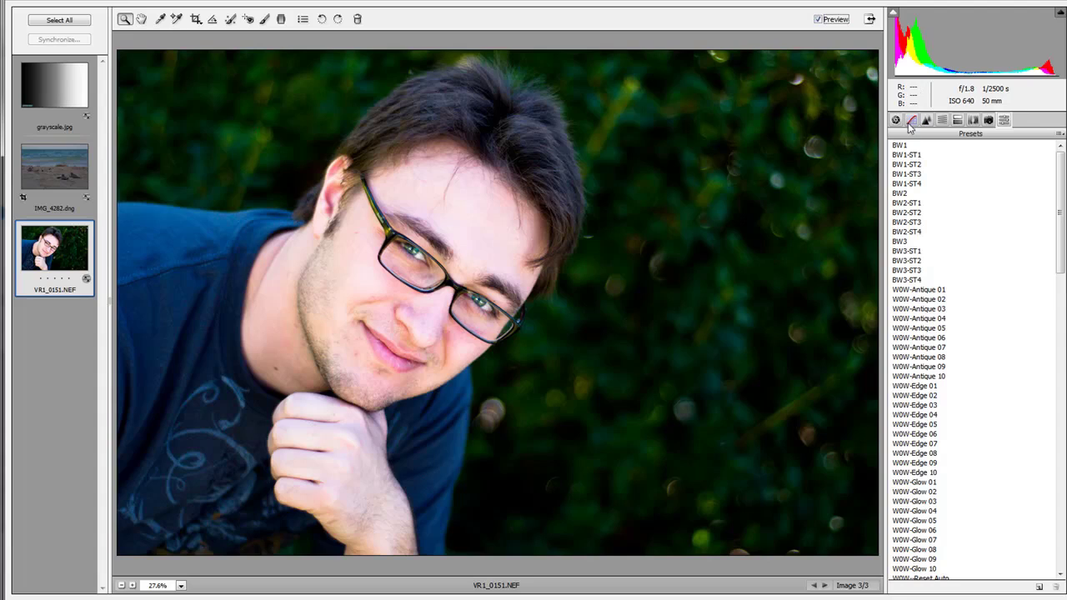
- Move the white point of IMG_4282.dng's point curve to input 176, output 255, and compare with the preview off and on
left_click(50, 181)
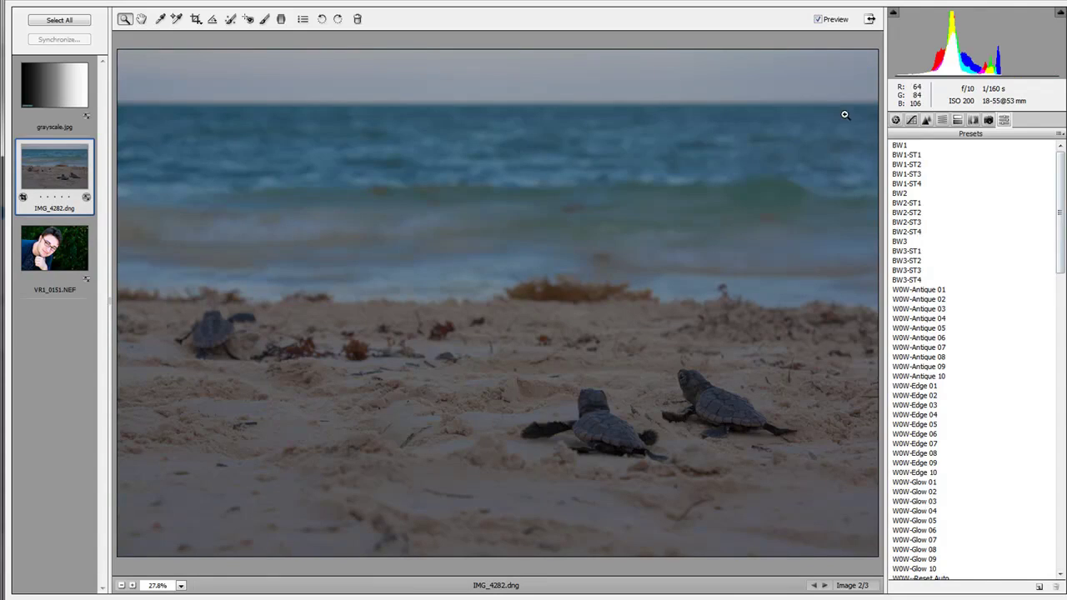
left_click(911, 121)
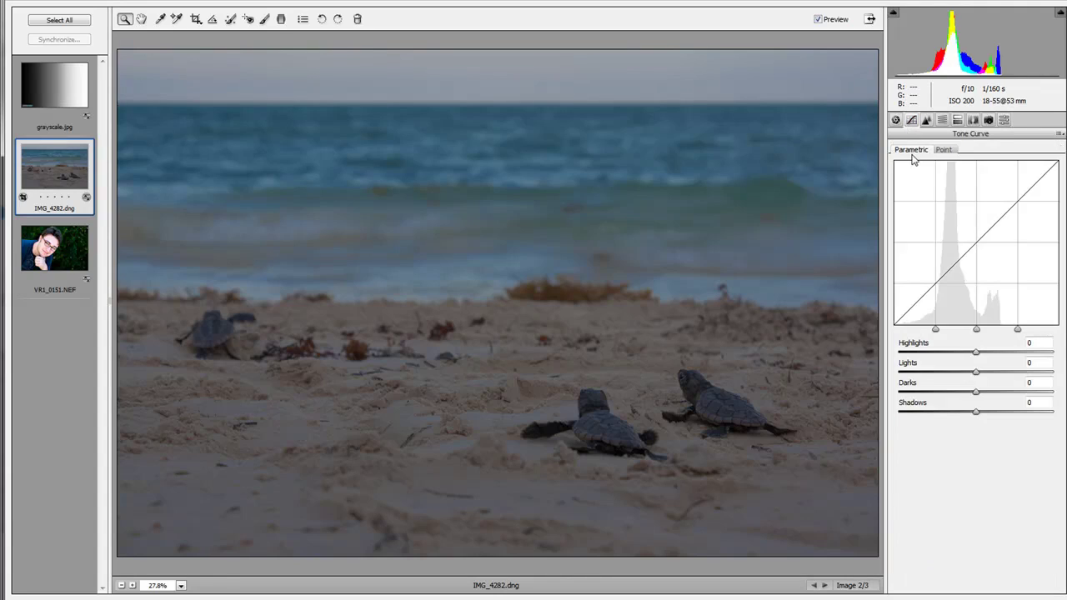
left_click(944, 150)
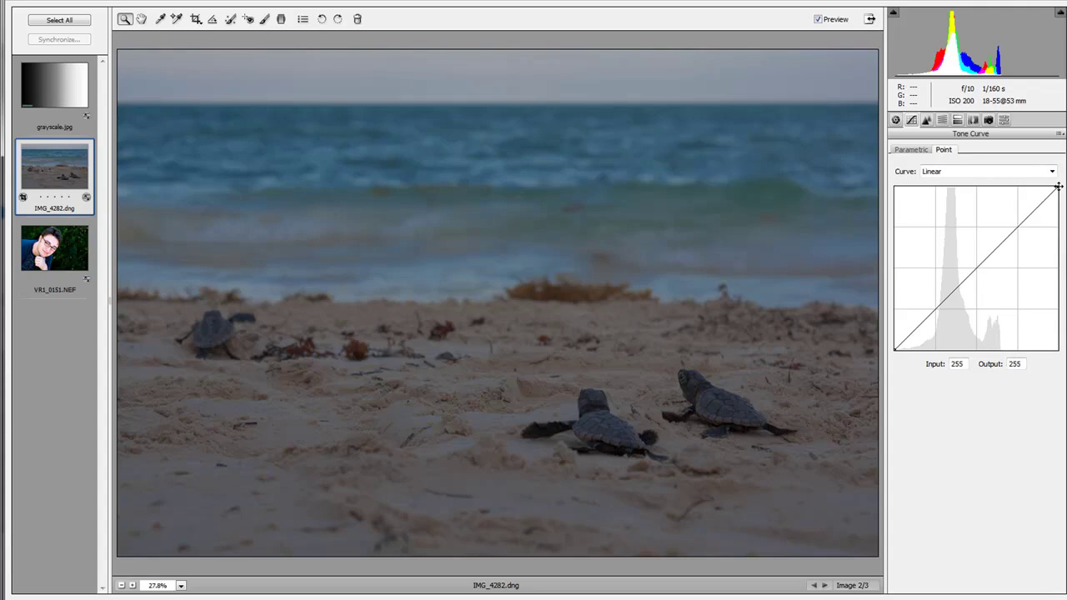
left_click_drag(1057, 187, 1008, 184)
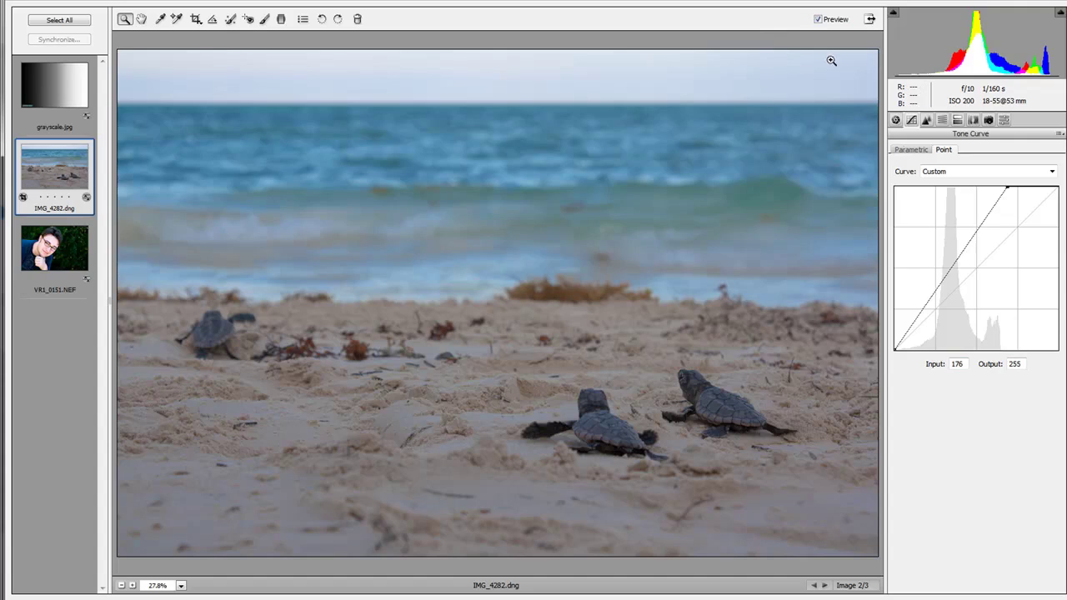
left_click(817, 20)
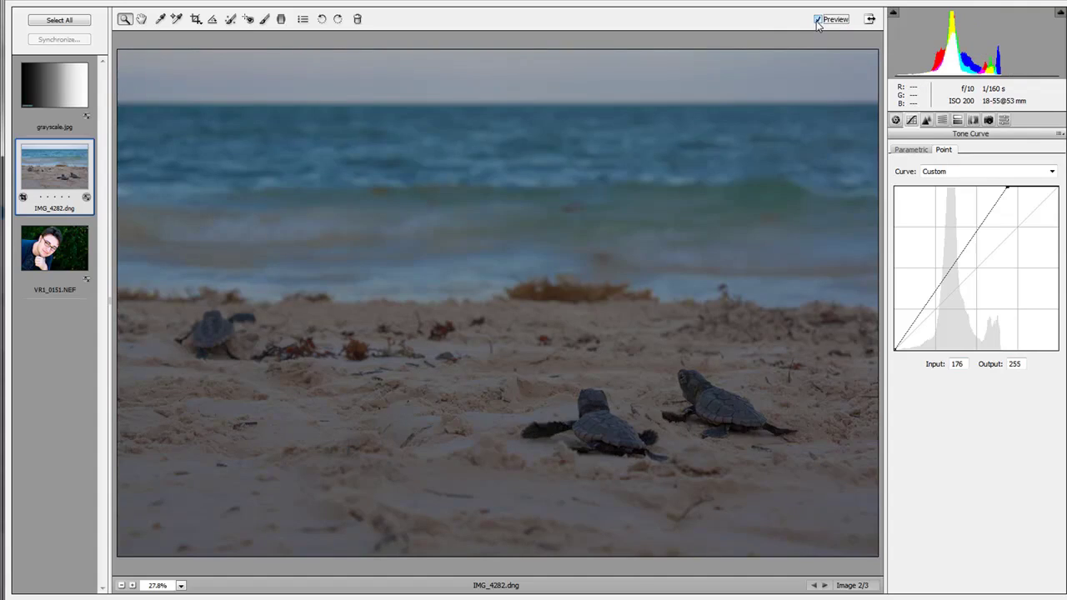
left_click(818, 20)
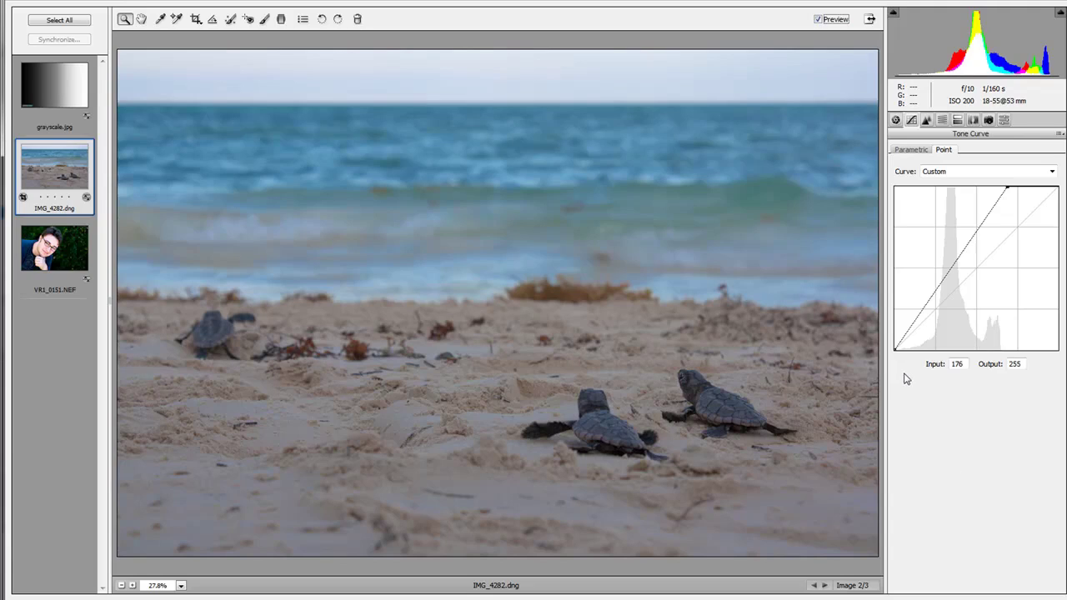
- Add two points to the beach photo's point curve, at input 127/output 202 and input 65/output 61
left_click(979, 226)
left_click_drag(980, 226, 976, 220)
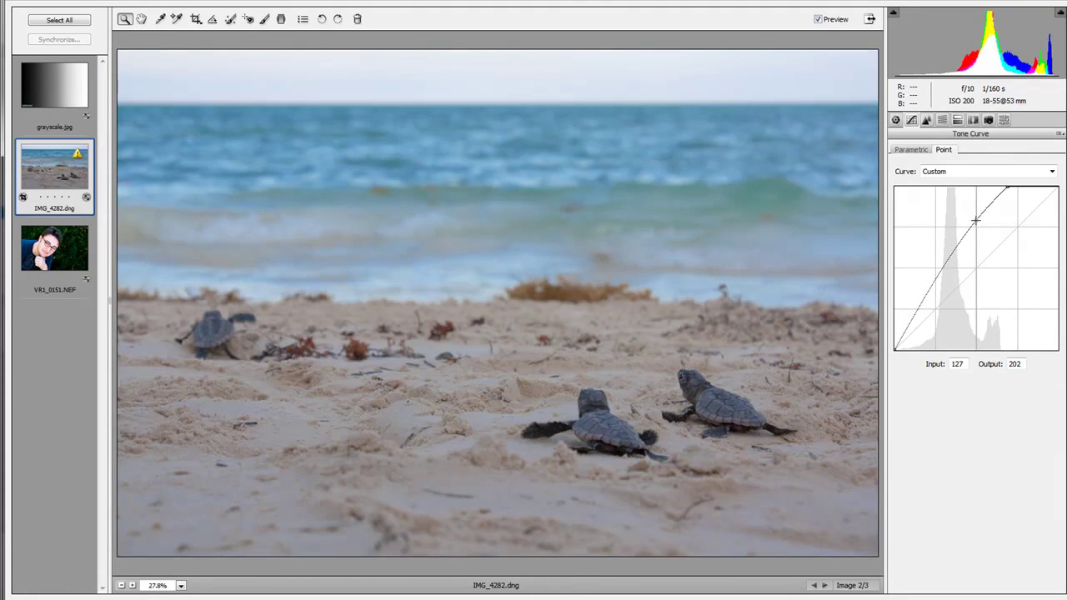
left_click(922, 299)
left_click_drag(923, 298, 935, 311)
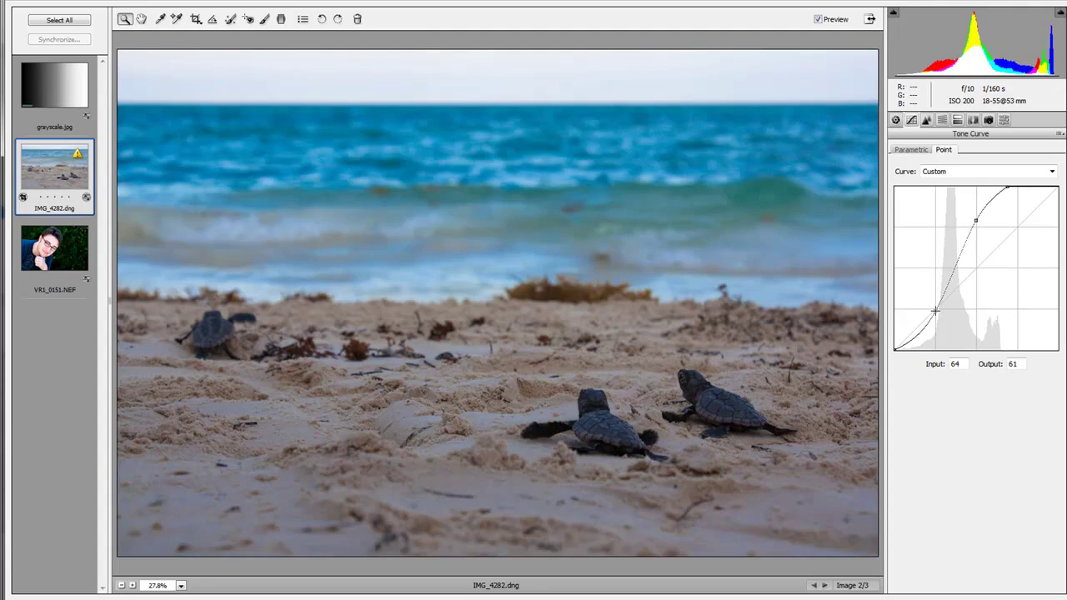
left_click_drag(935, 311, 936, 311)
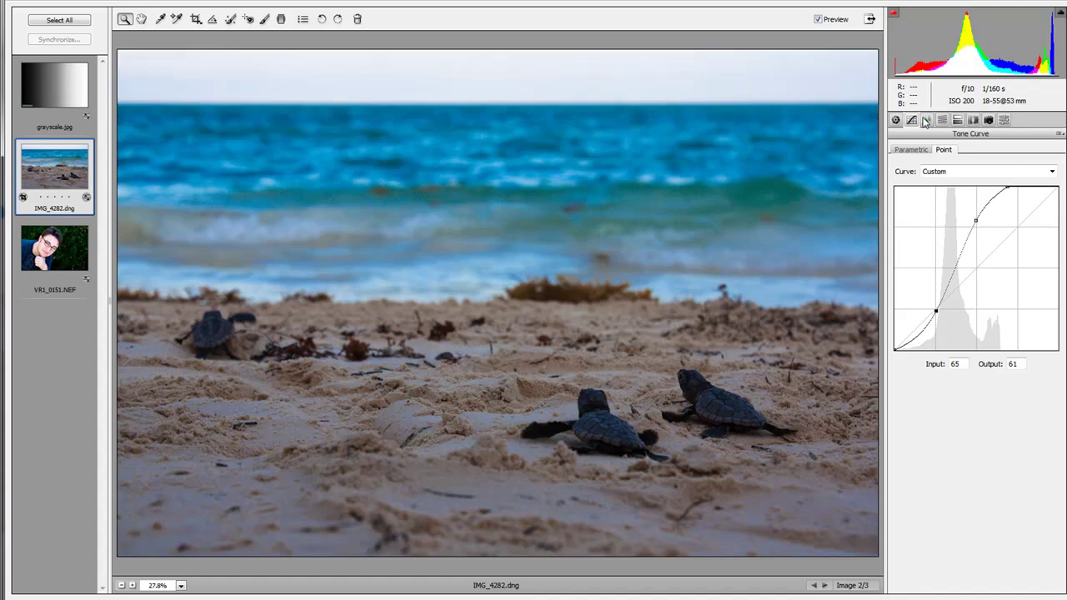
- Raise the beach photo's Exposure to +0.45 and check the sky with the highlight clipping warning
left_click(896, 122)
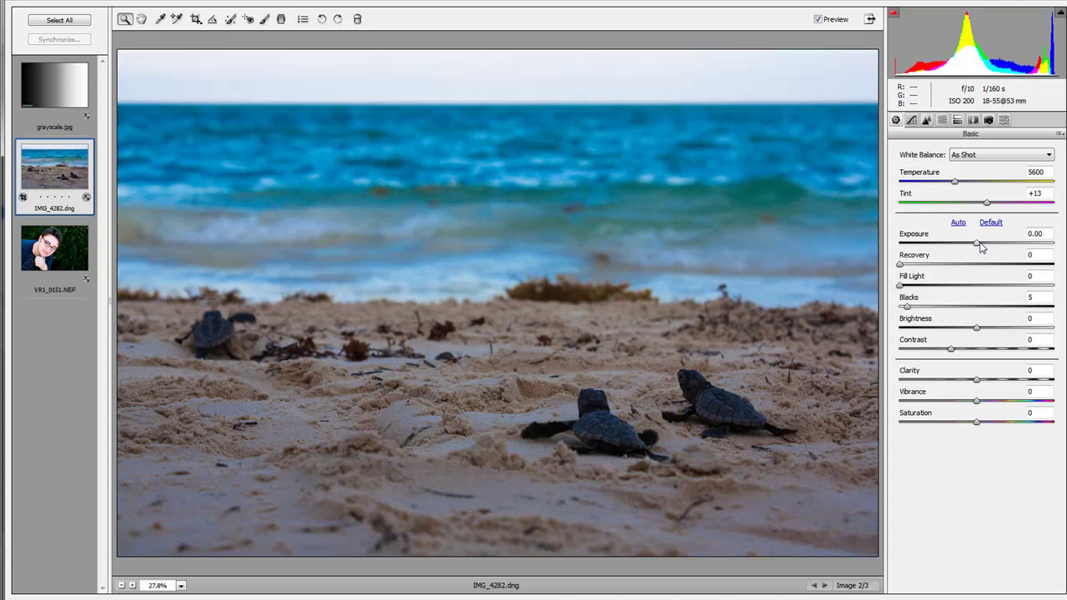
left_click_drag(978, 248, 989, 249)
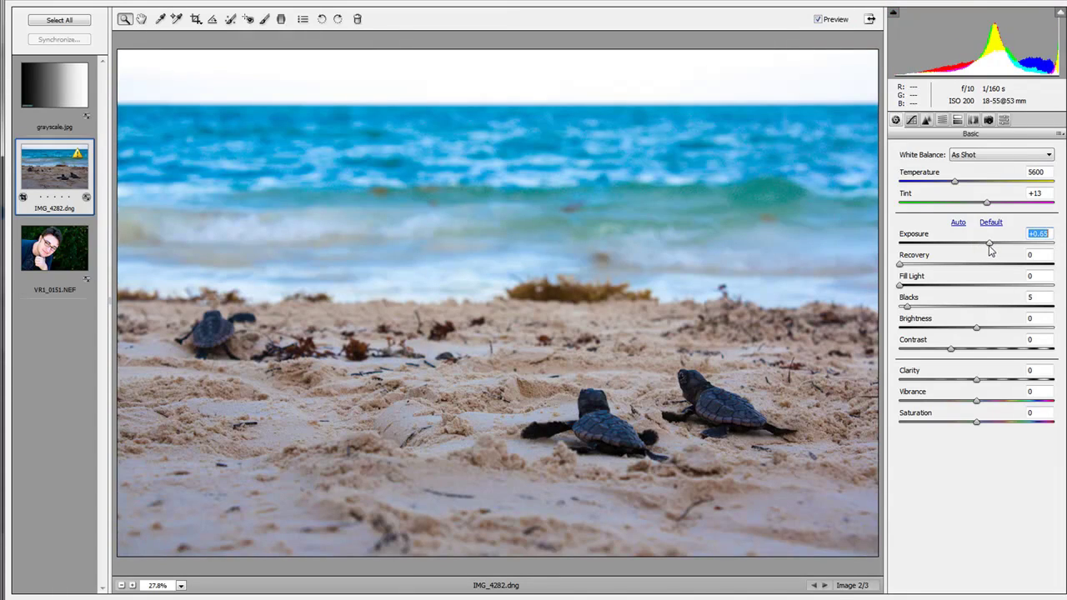
key("Down")
key("Down")
left_click(1061, 13)
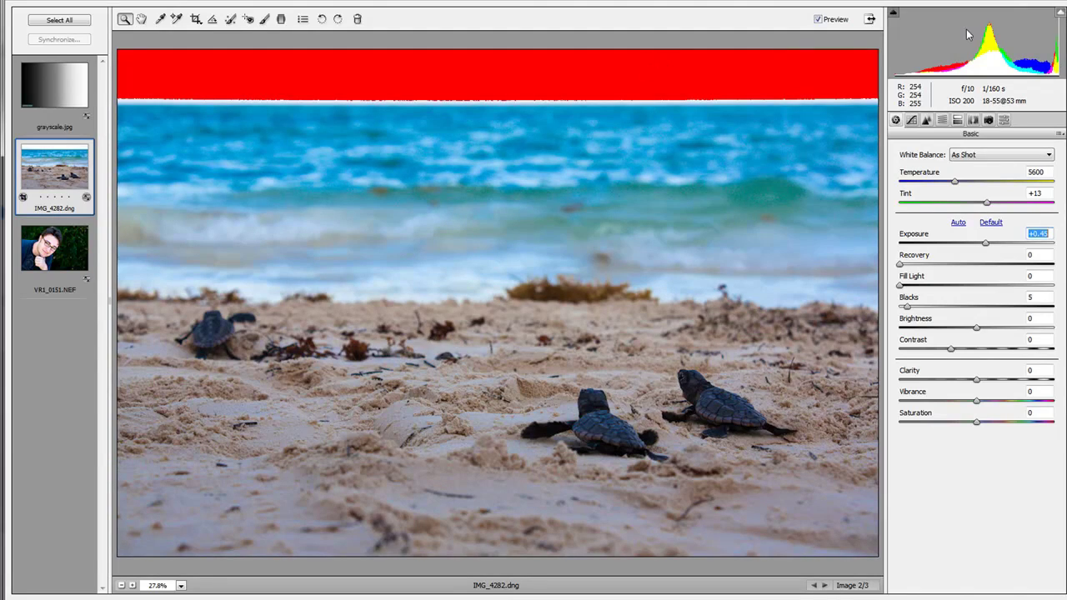
left_click(1060, 13)
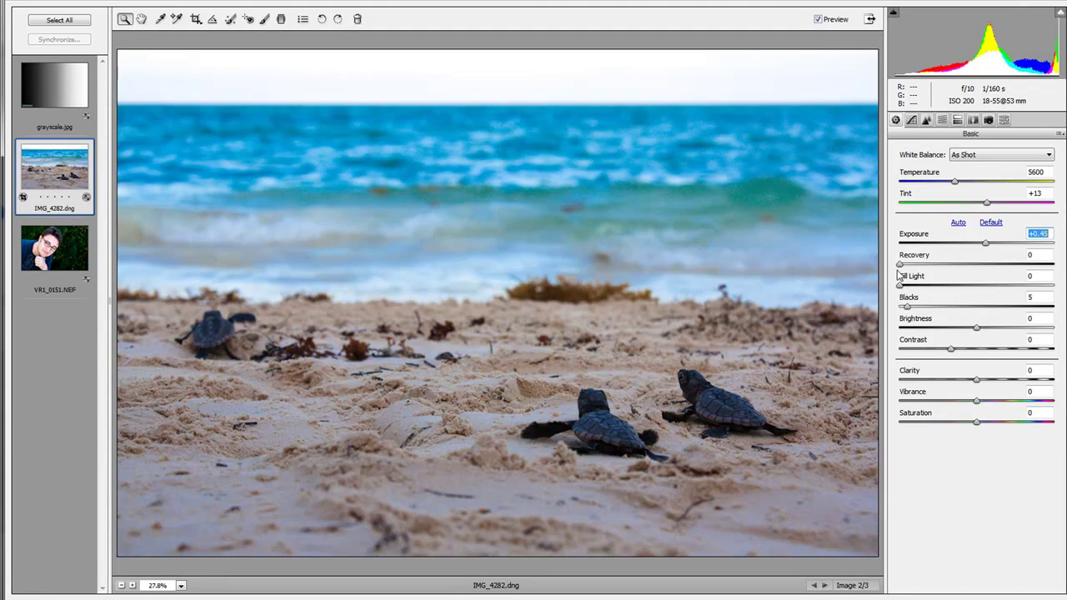
- Set the beach photo's Recovery to 30, Fill Light to 22, Blacks to 5 and Contrast to +35, and compare with the preview off and on
left_click_drag(900, 265, 948, 271)
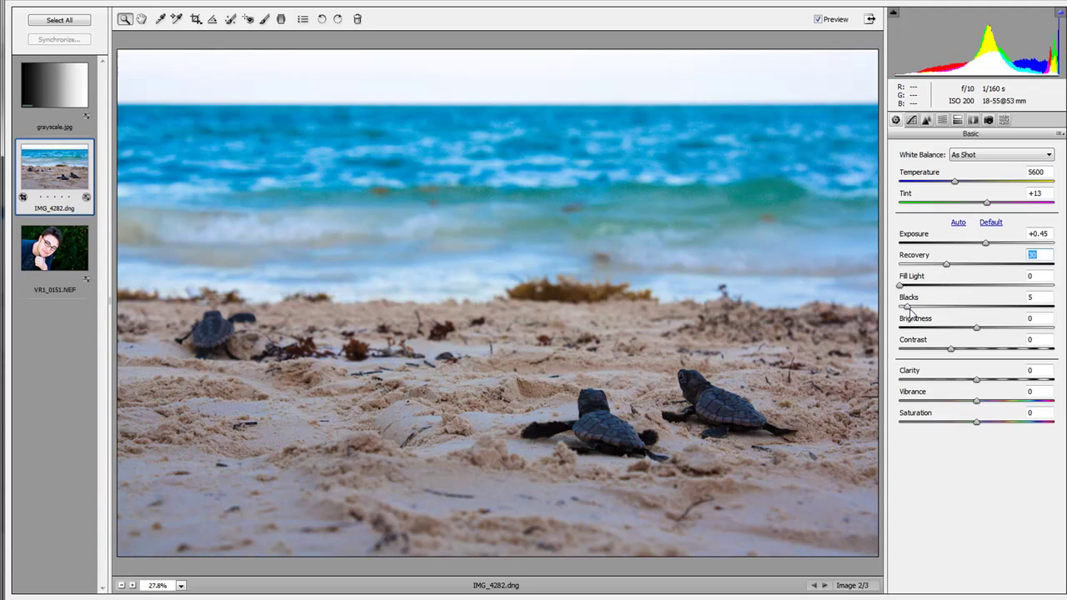
left_click_drag(900, 286, 919, 309)
left_click_drag(920, 309, 907, 309)
left_click_drag(951, 349, 990, 355)
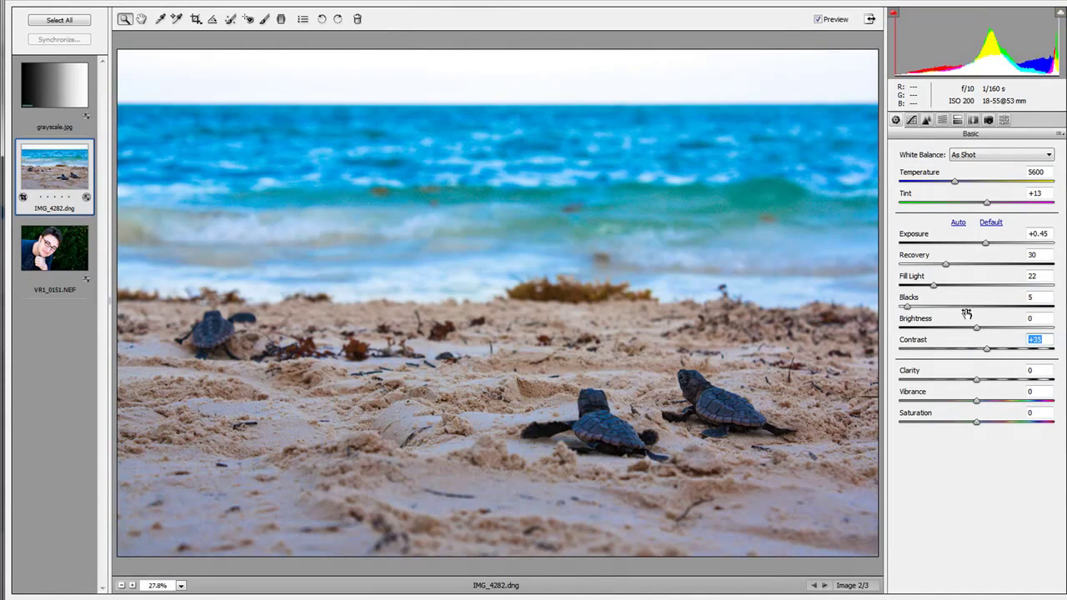
left_click(822, 20)
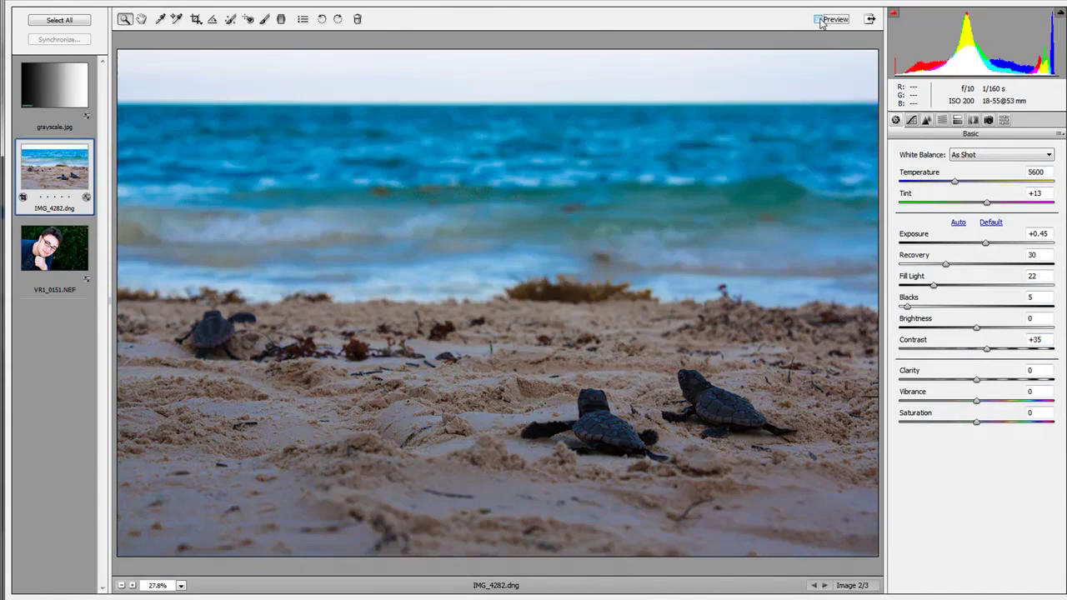
left_click(820, 20)
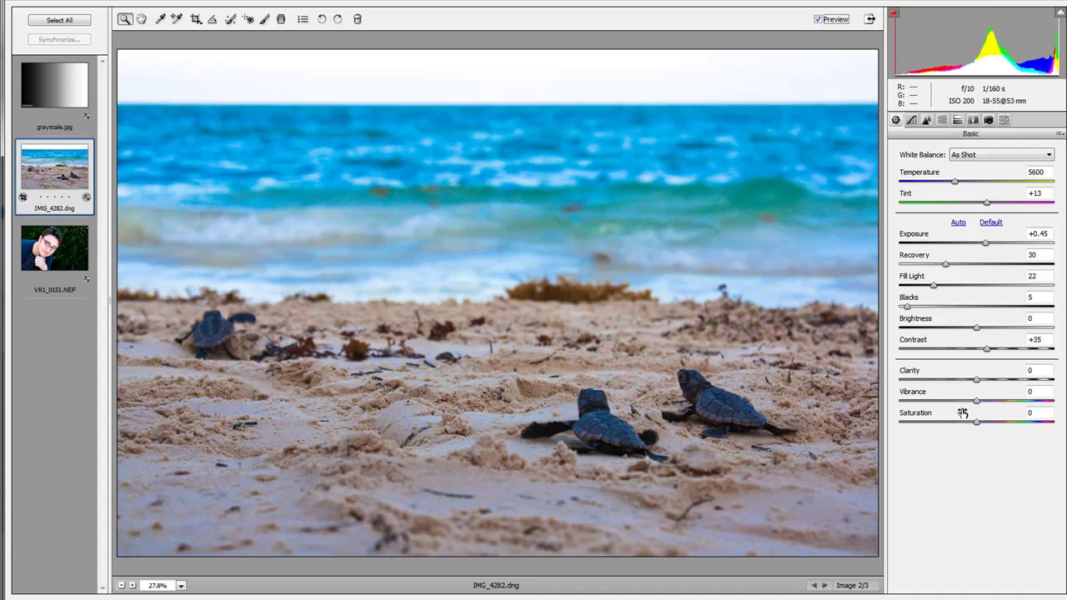
- Set the beach photo's Vibrance to +14 and its white balance to Cloudy
left_click_drag(976, 401, 986, 399)
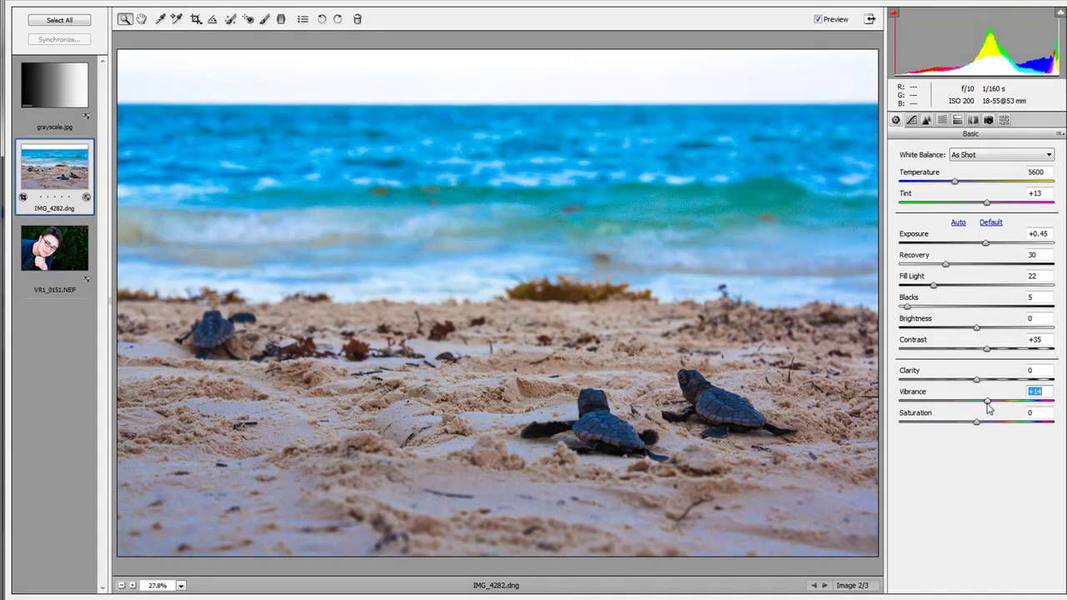
left_click(969, 156)
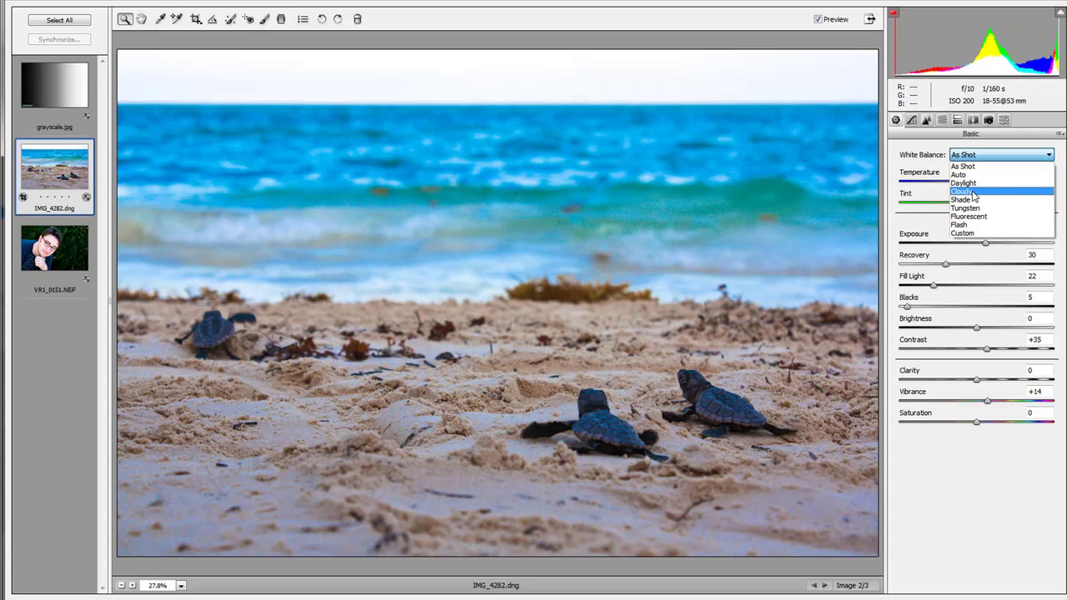
left_click(963, 192)
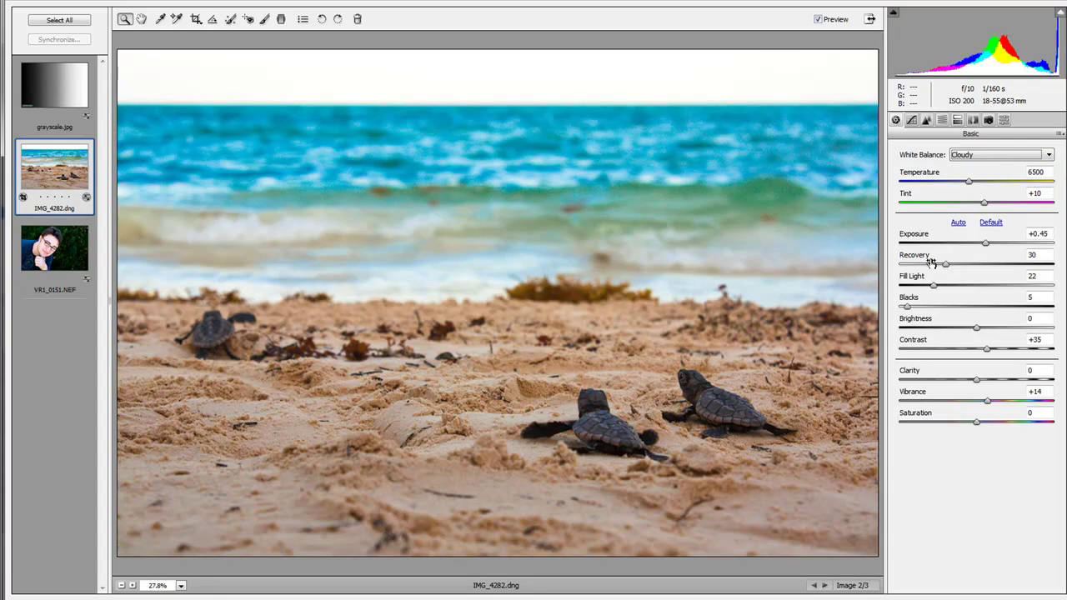
- Compare the beach photo with and without its basic adjustments by toggling the preview repeatedly
left_click(818, 19)
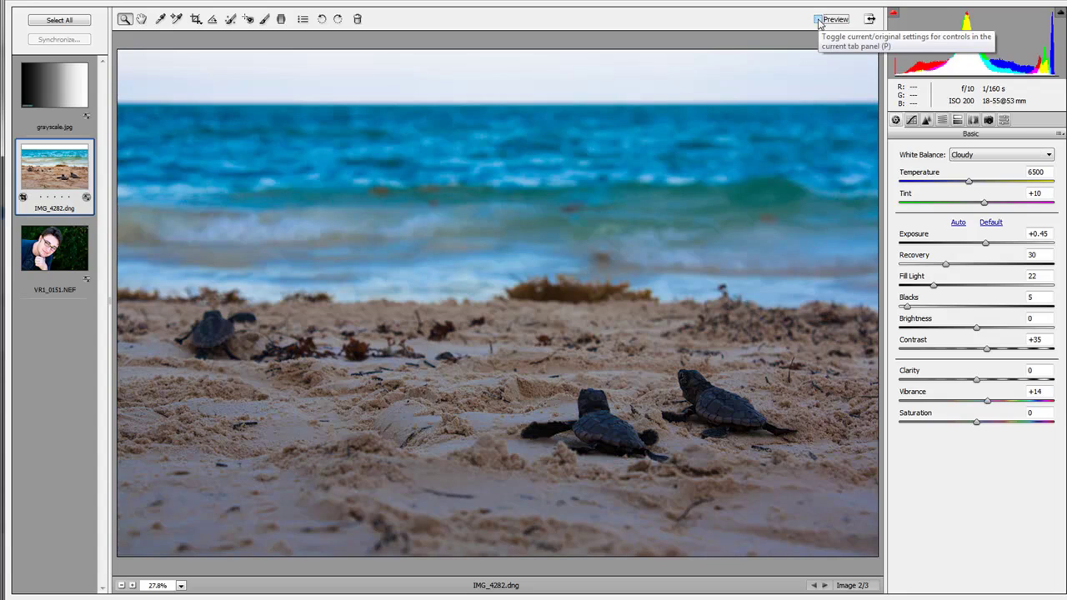
left_click(817, 19)
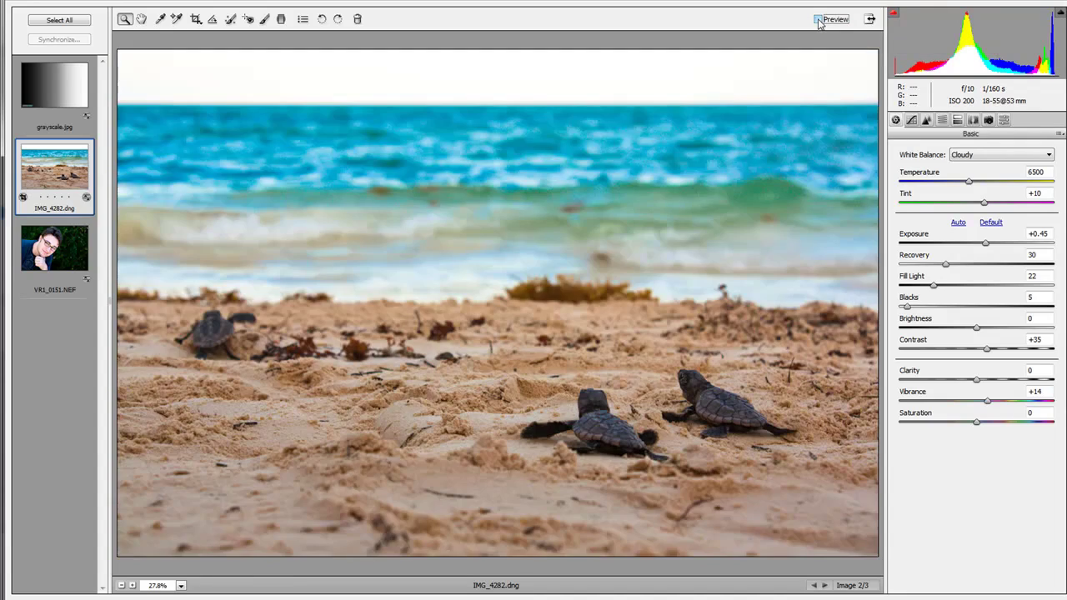
left_click(818, 20)
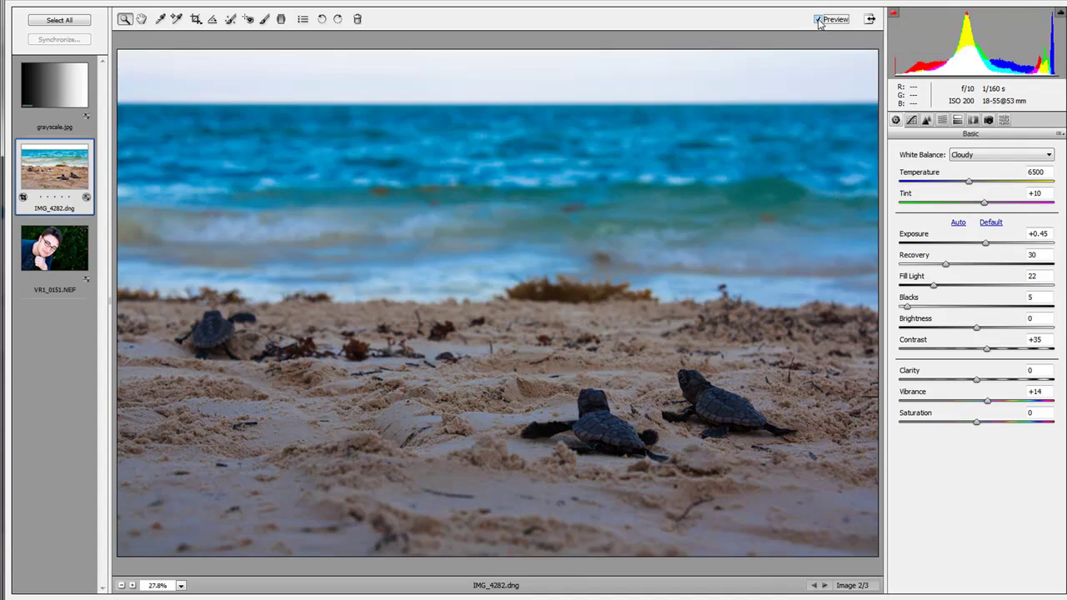
- Compare the beach photo with and without all its combined adjustments, using the preview while the presets are displayed
left_click(818, 19)
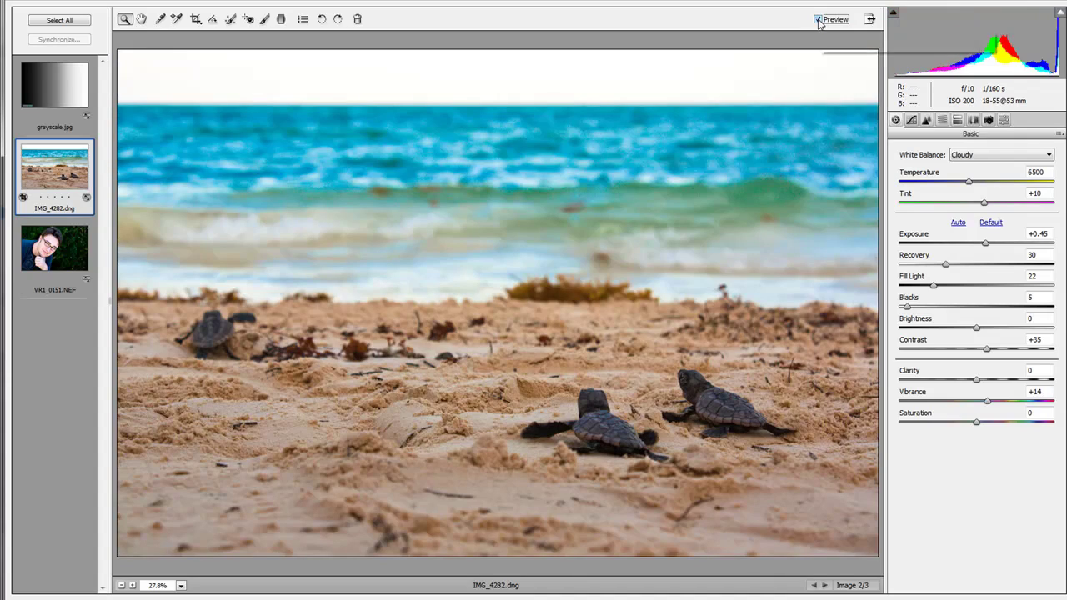
left_click(1006, 120)
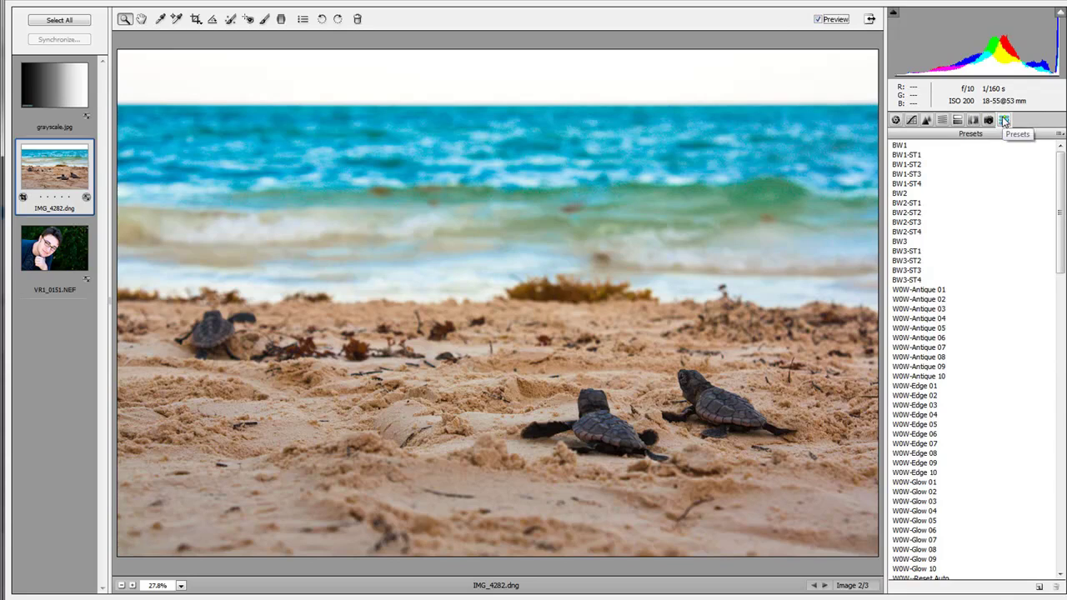
left_click(818, 20)
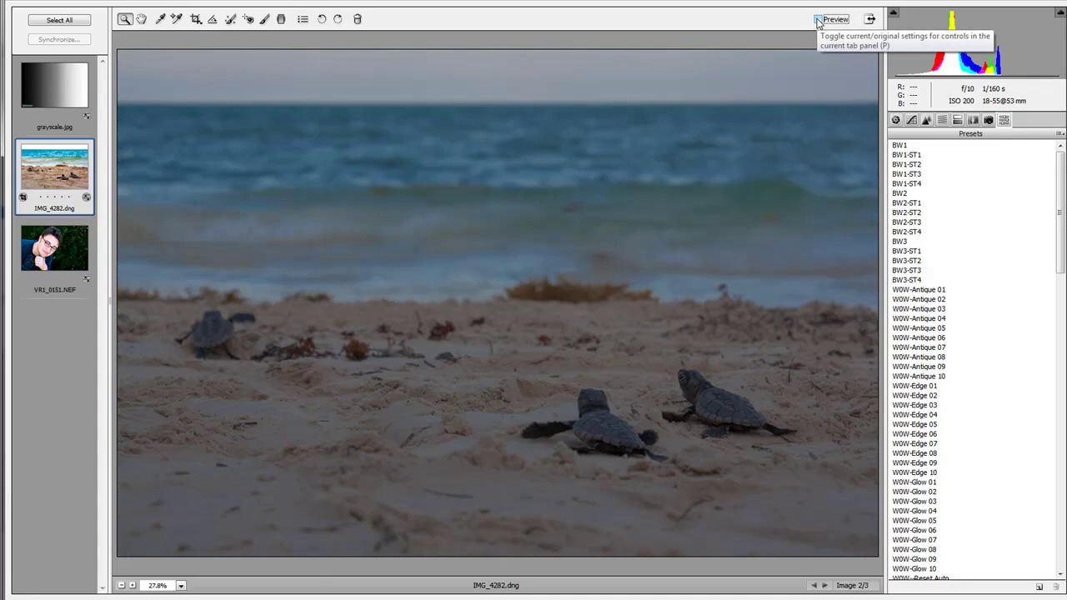
left_click(818, 20)
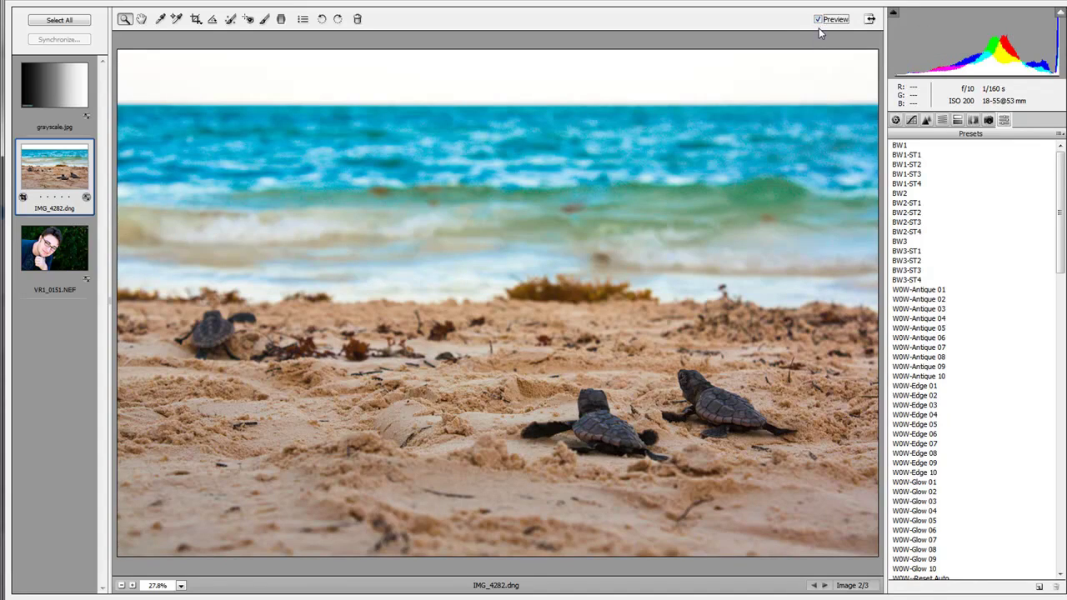
- Add a highlight point to the beach photo's Point tone curve from the white surf above the sand, and move it to input 160, output 231
left_click(911, 120)
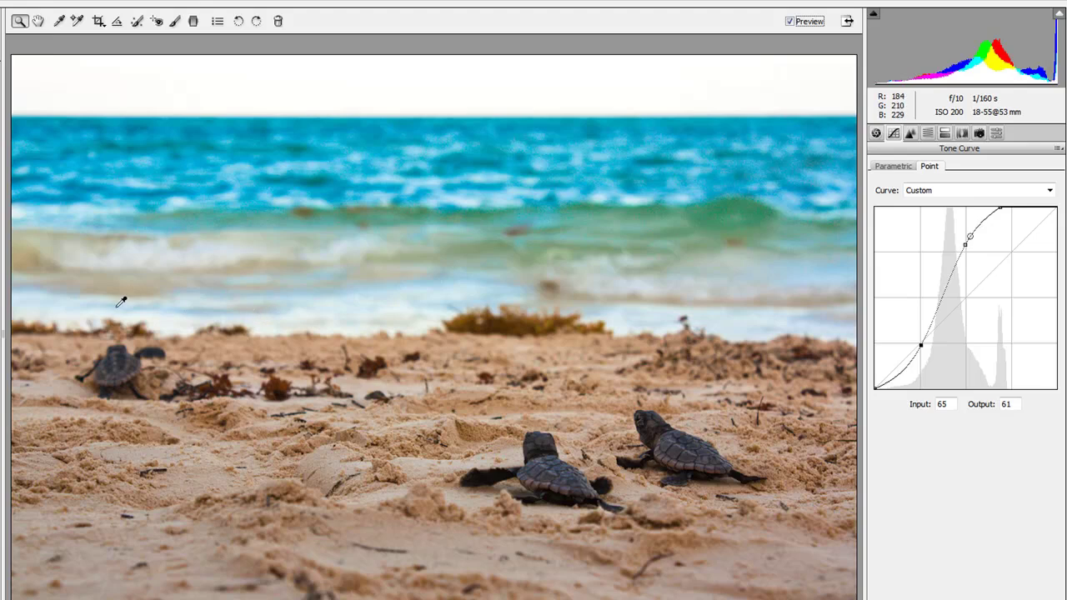
left_click(182, 314, "ctrl")
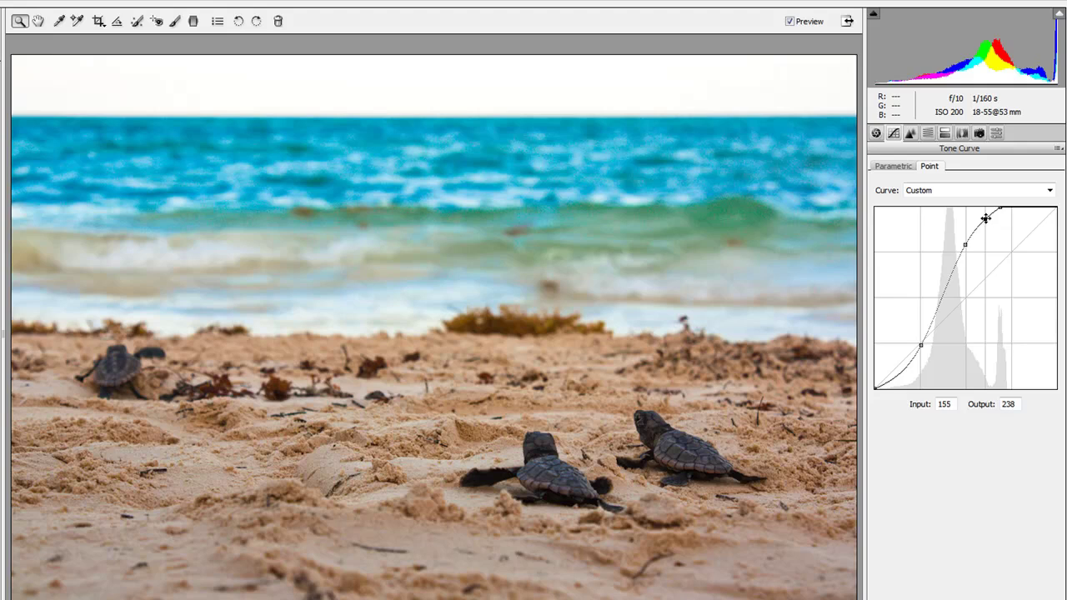
mouse_move(986, 218)
left_mouse_down()
mouse_move(1000, 232)
mouse_move(984, 209)
mouse_move(986, 220)
left_mouse_up()
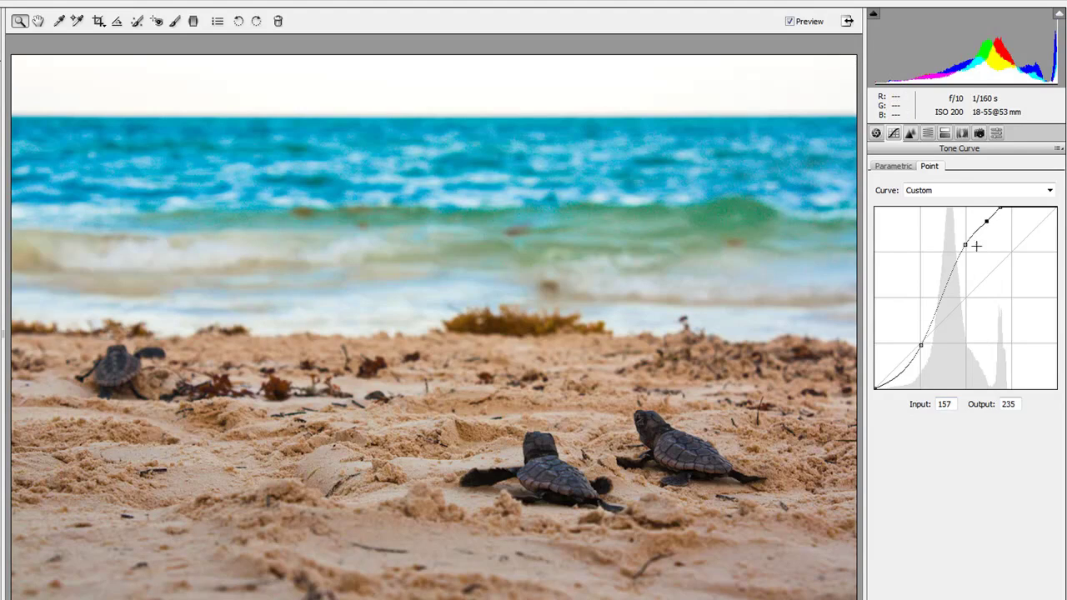
left_click_drag(987, 221, 990, 224)
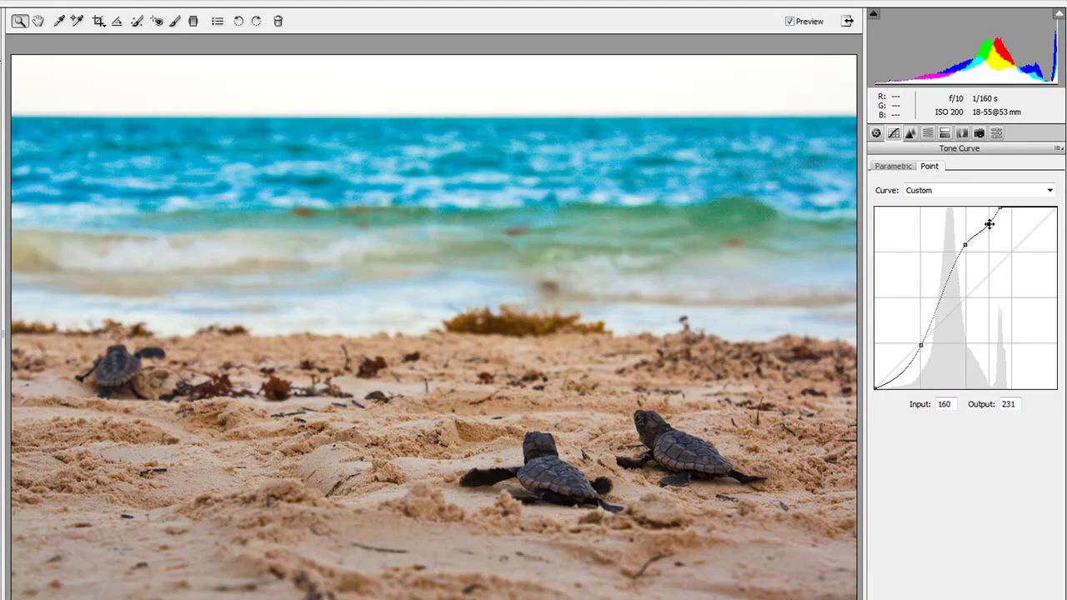